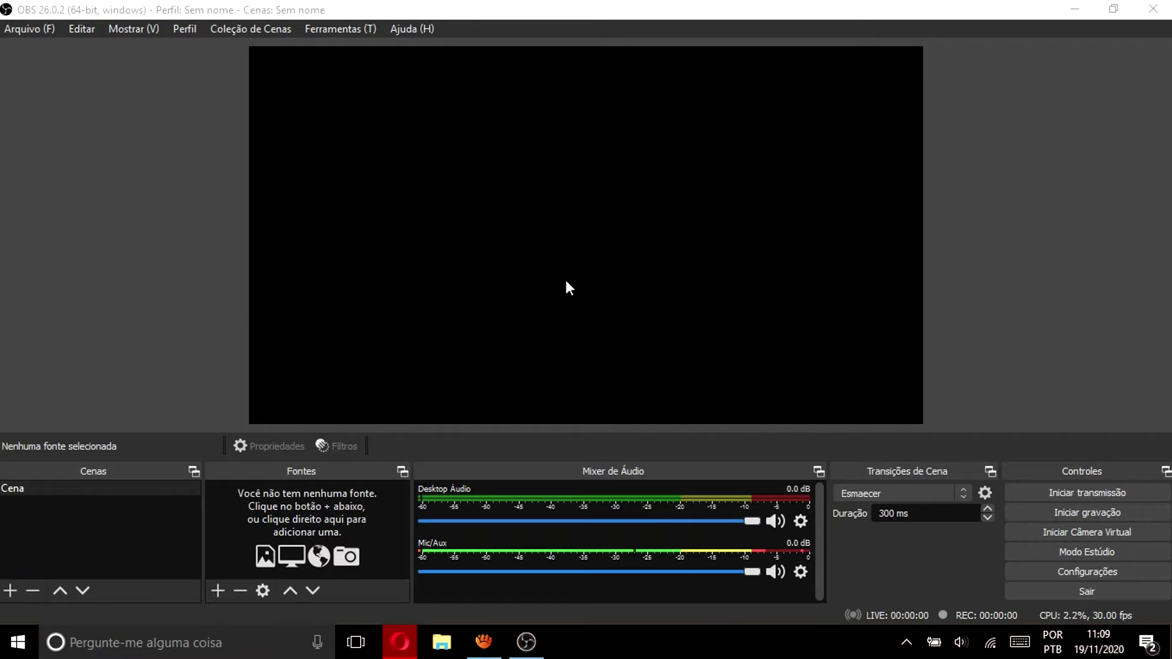
Add a new video capture device source named "Cam" to the scene
left_click(767, 569)
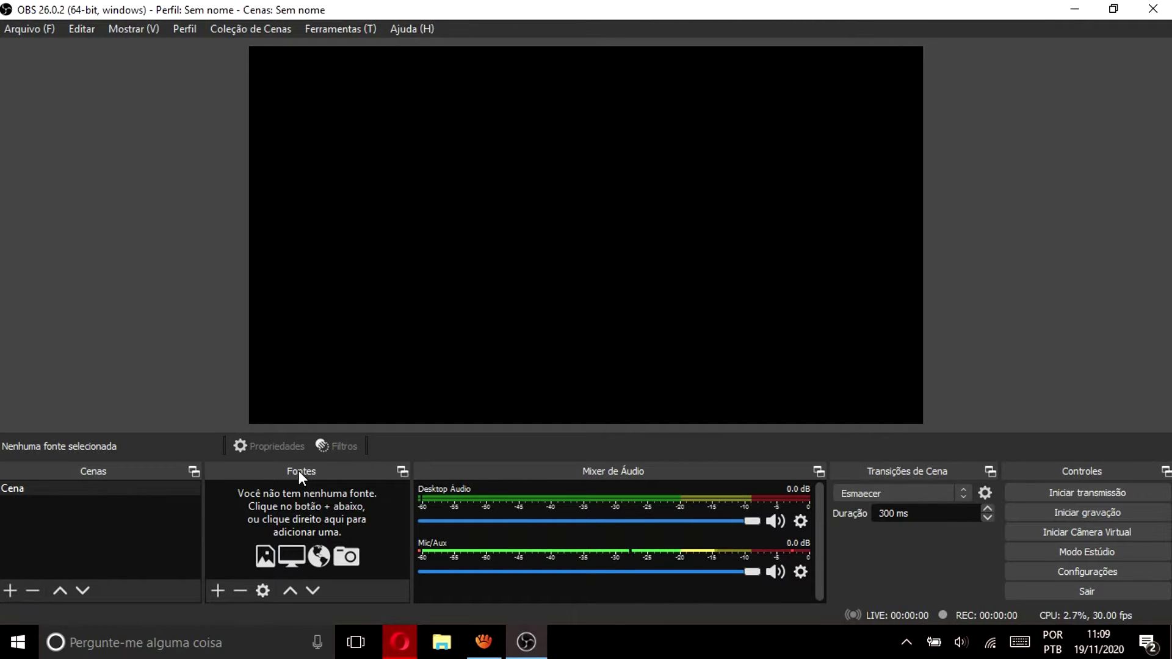
left_click(217, 588)
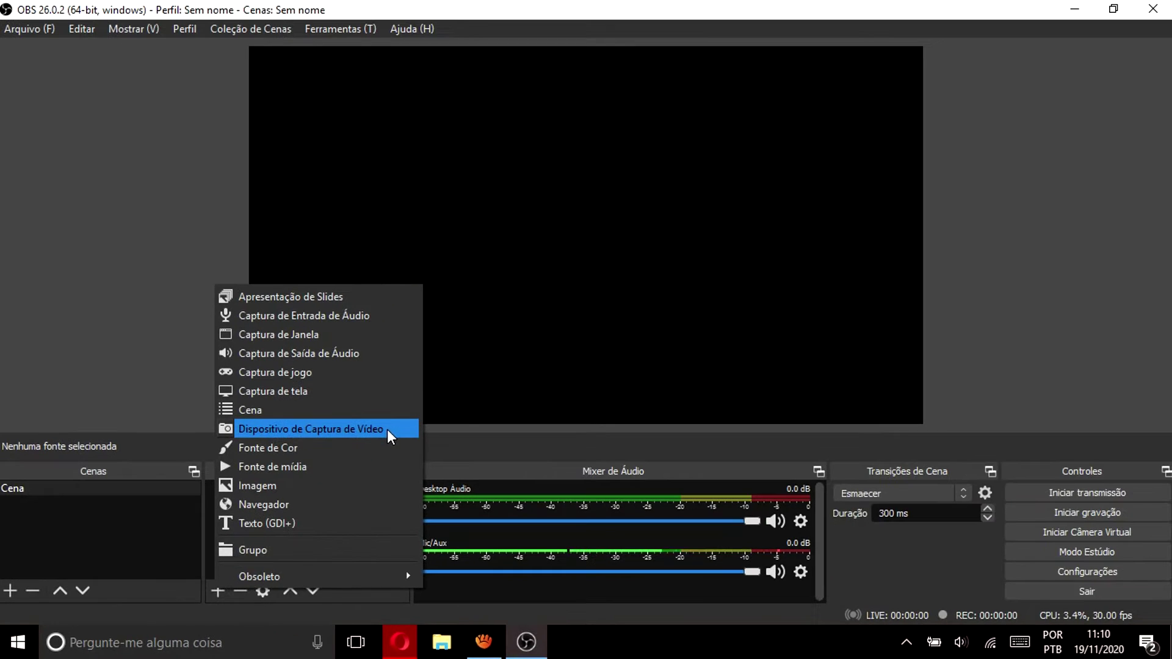
left_click(387, 430)
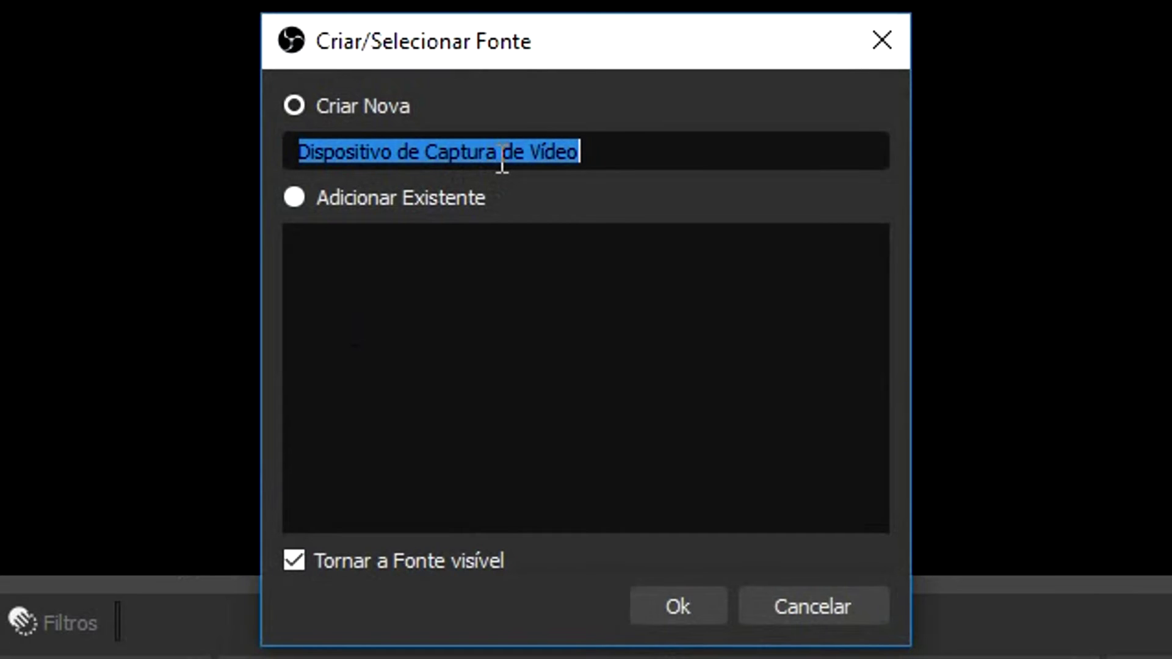
type("Cam")
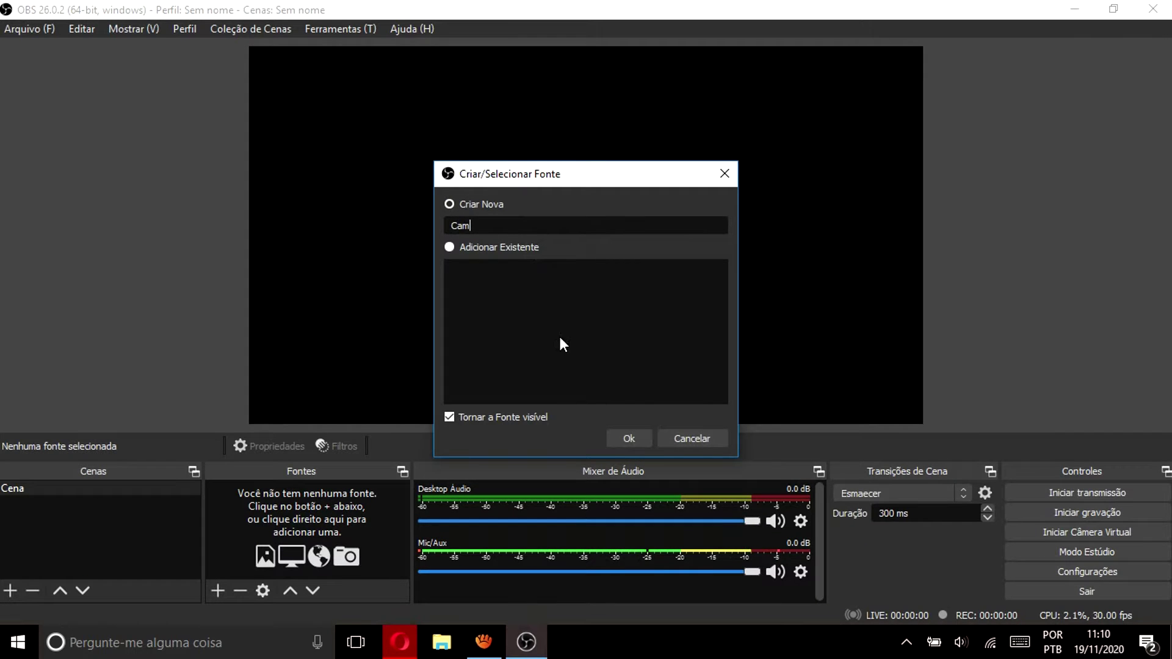
left_click(632, 437)
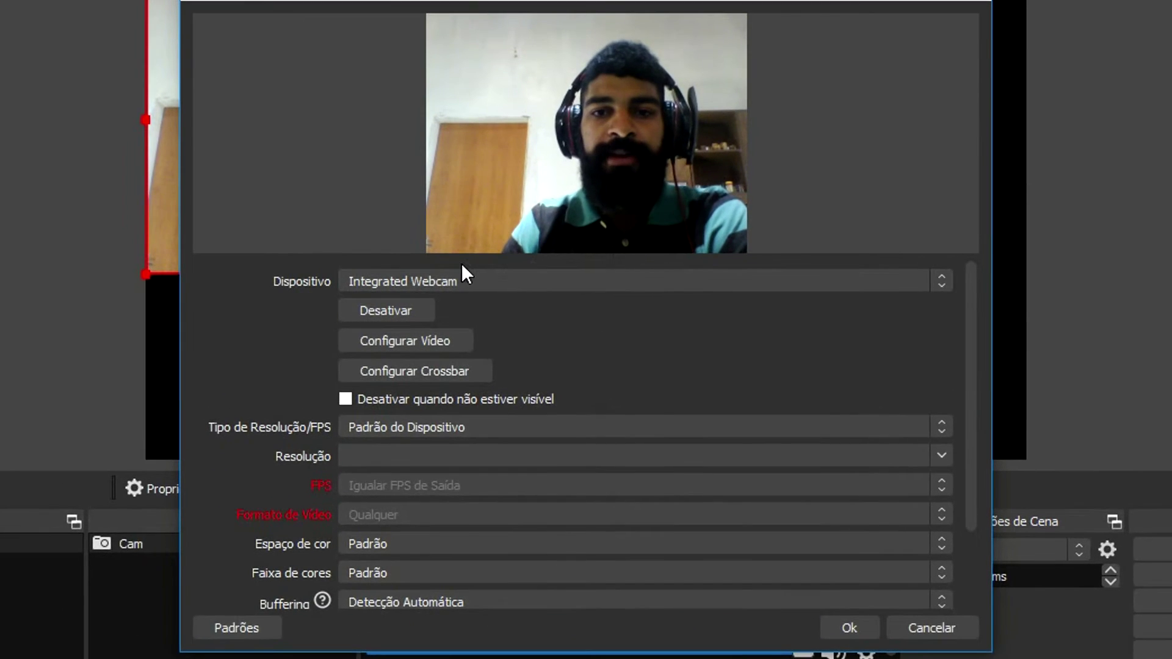
Try OBS Virtual Camera as the capture device for Cam, and switch back to Integrated Webcam
left_click(487, 283)
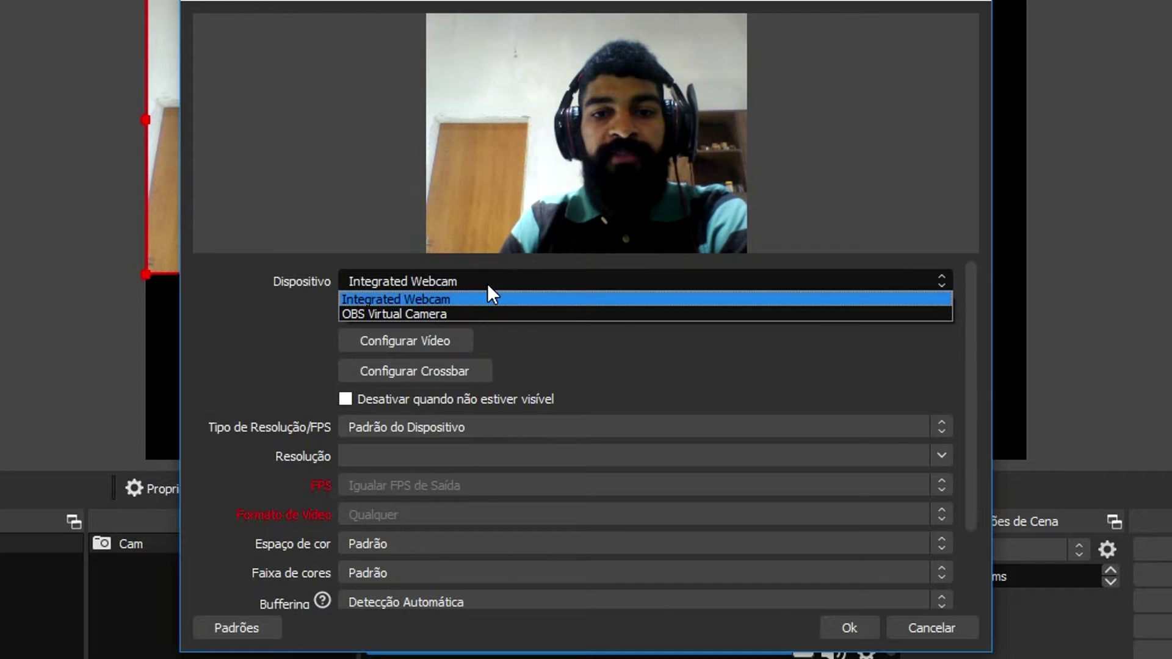
left_click(430, 316)
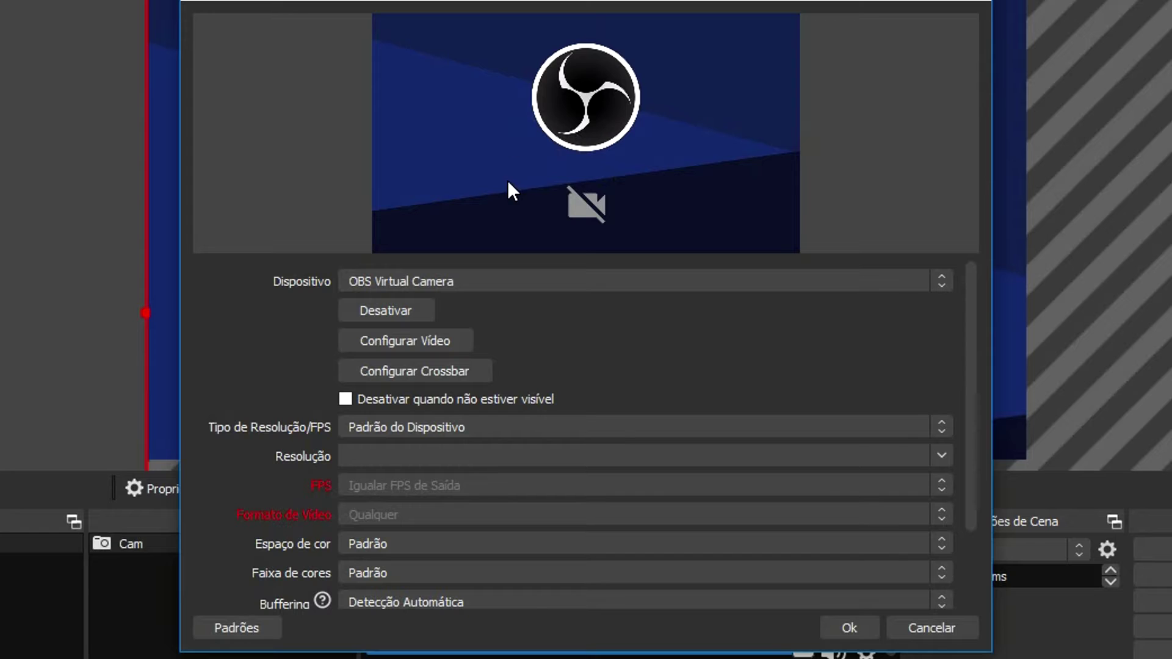
left_click(482, 276)
left_click(453, 298)
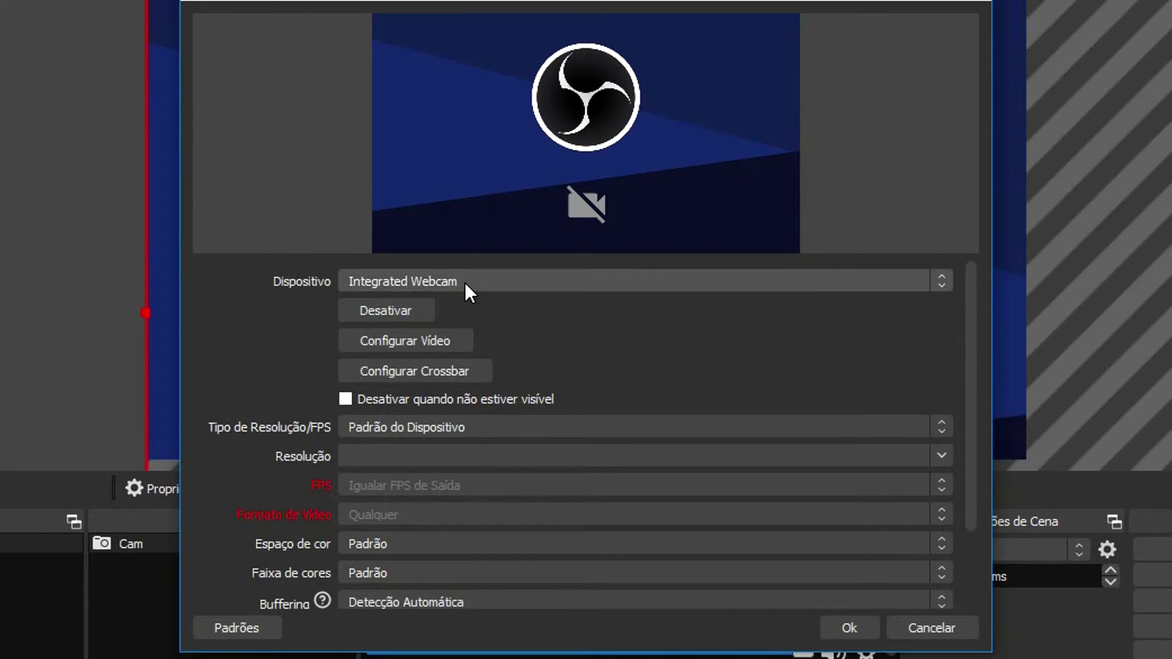
left_click(472, 277)
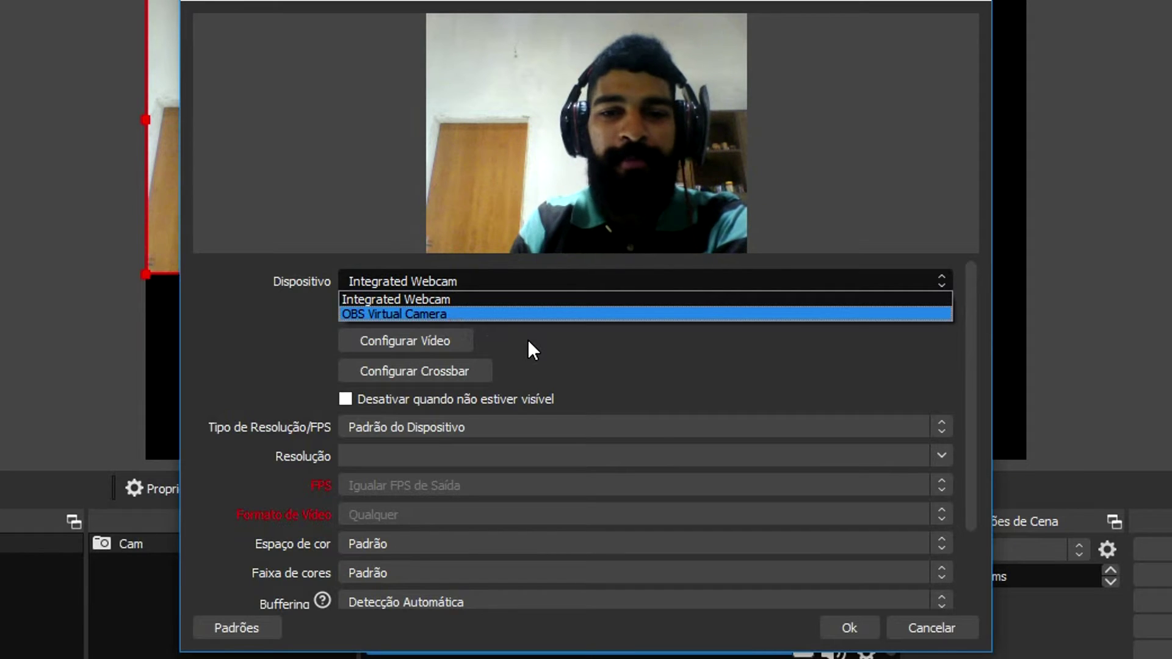
left_click(605, 342)
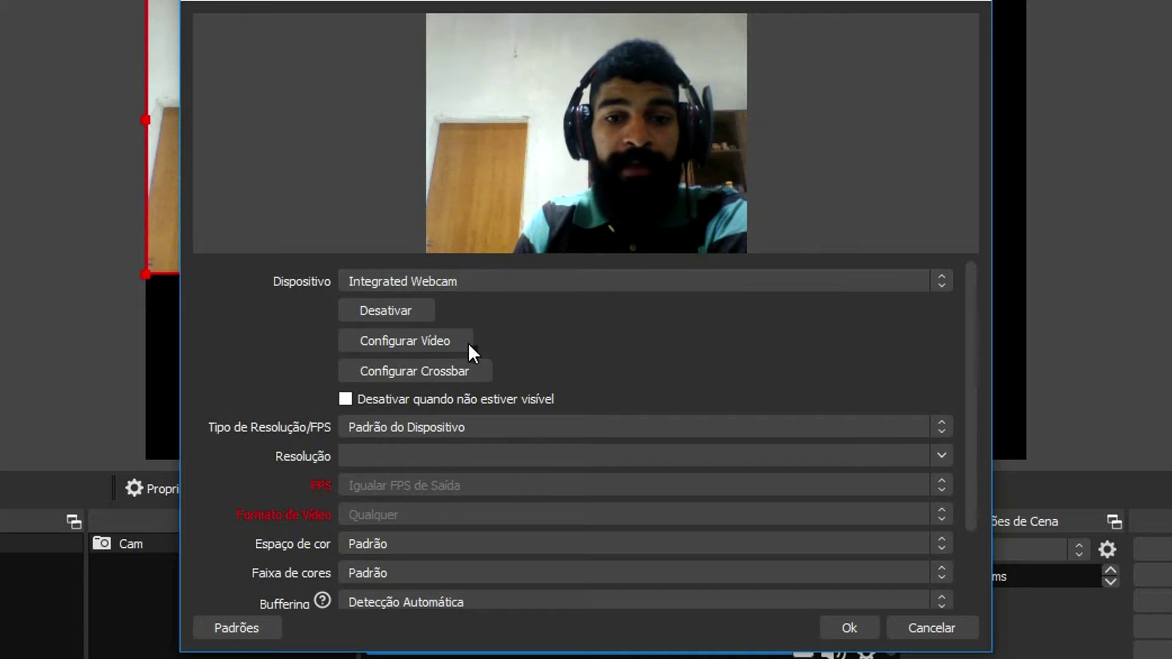
Set Cam to the custom (Personalizado) resolution type at 640x480, and fit the webcam image to the canvas
left_click(390, 427)
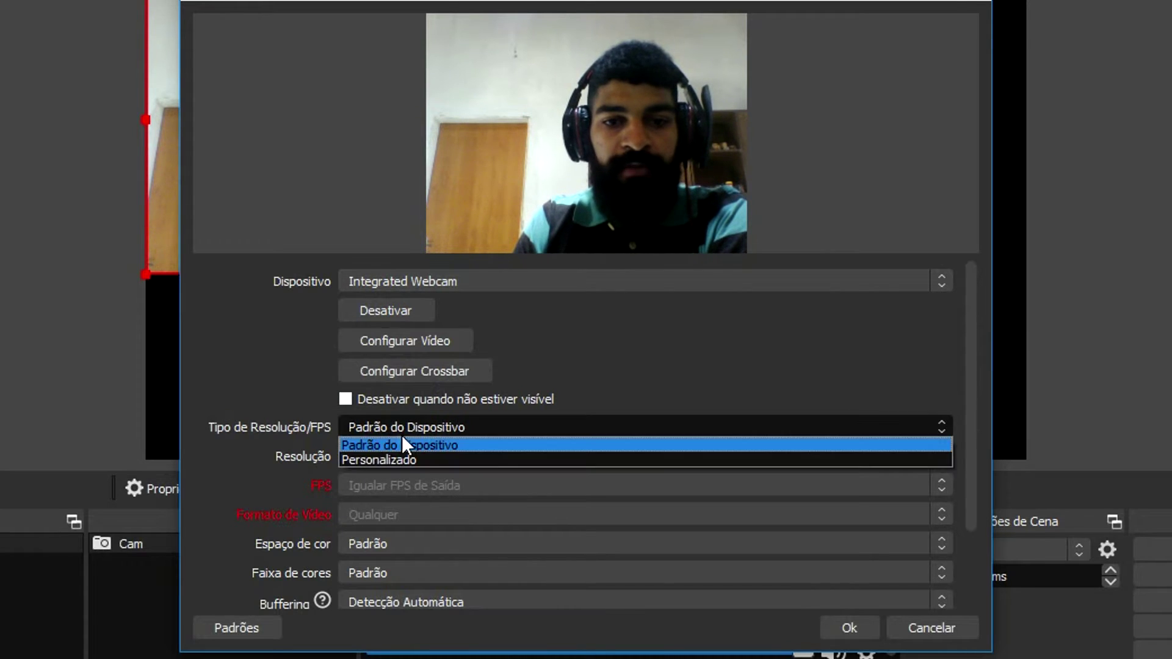
left_click(426, 459)
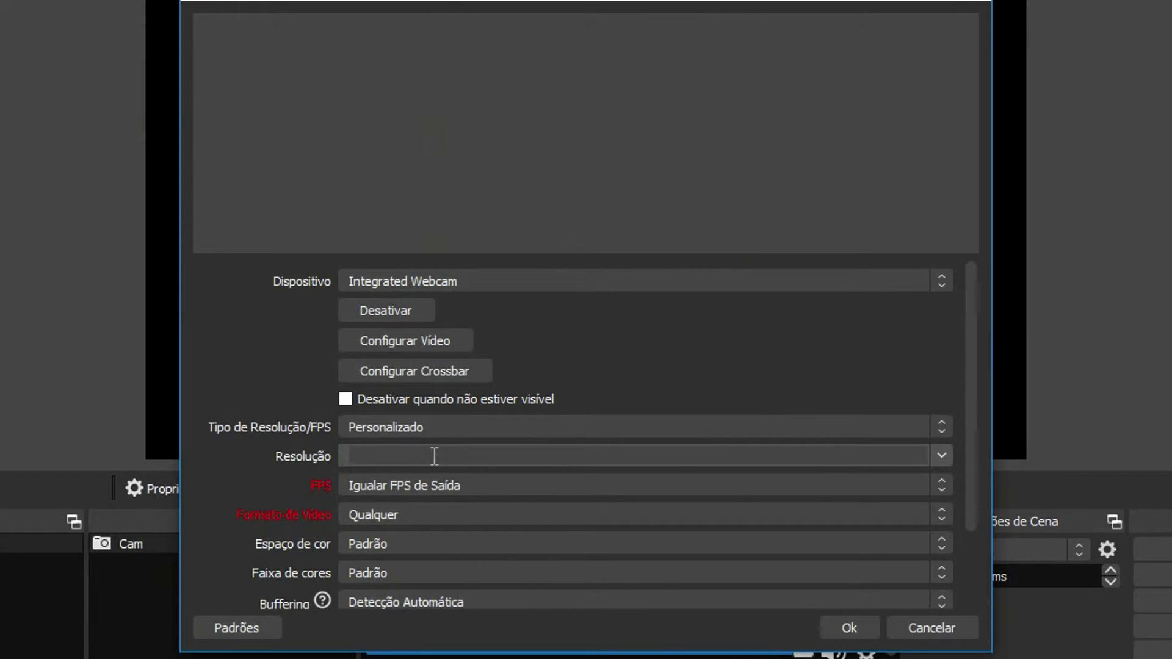
left_click(942, 457)
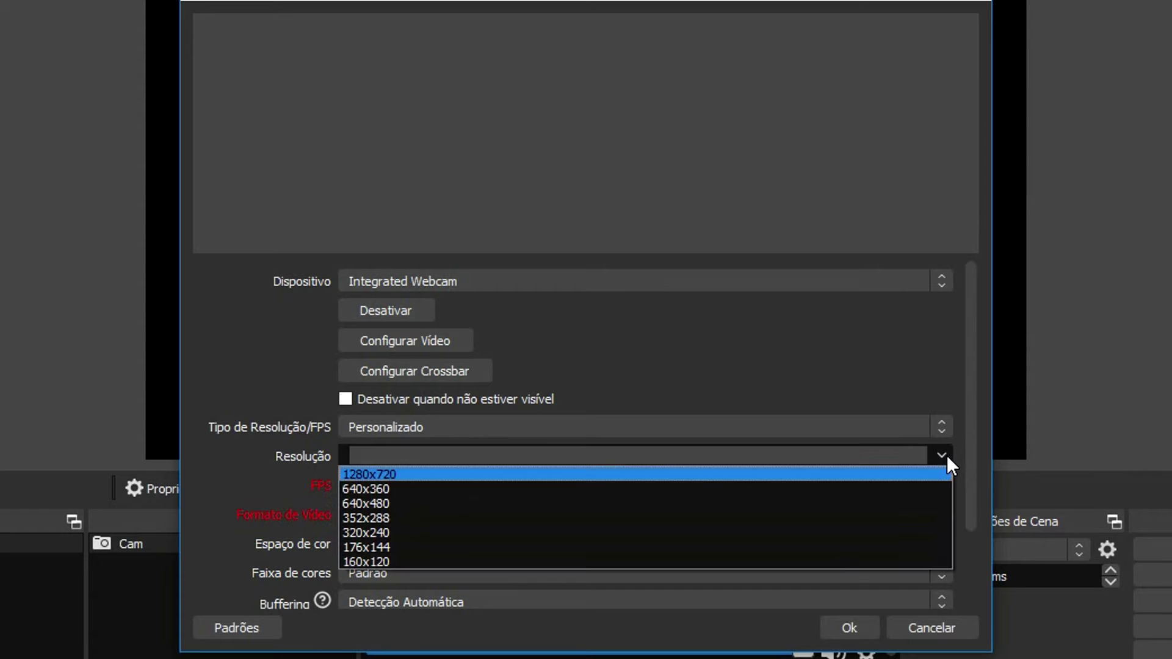
left_click(404, 502)
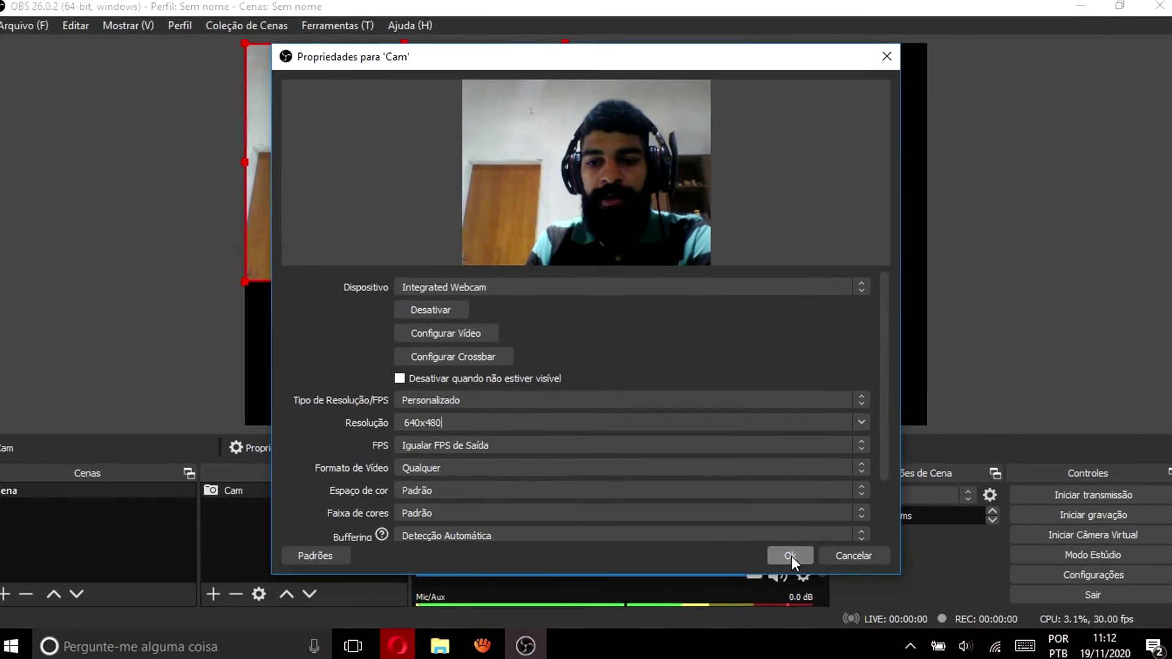
left_click(790, 555)
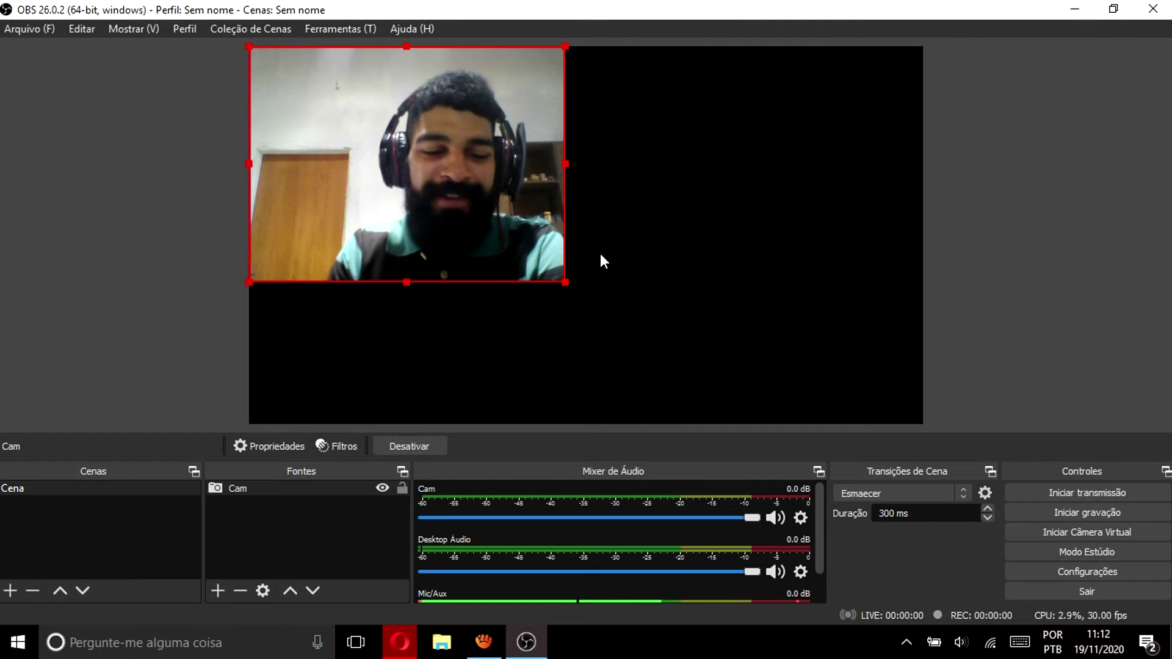
key("ctrl+f")
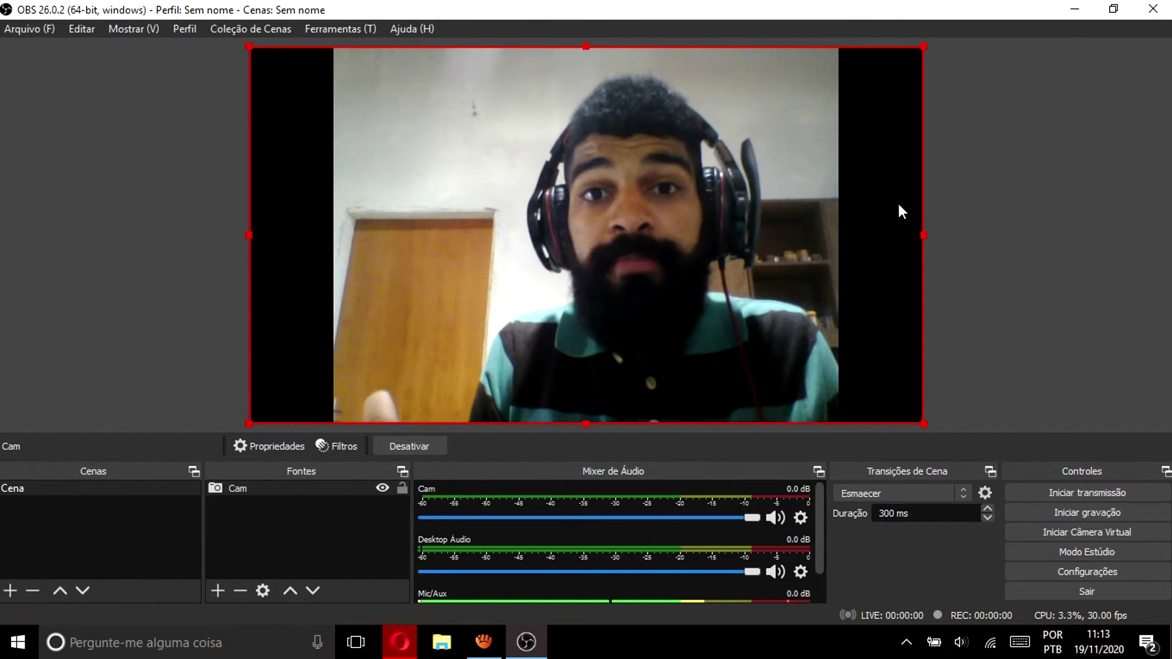
Try enlarging and repositioning the webcam image beyond the canvas edges
mouse_move(925, 237)
left_mouse_down()
mouse_move(992, 233)
mouse_move(887, 210)
mouse_move(907, 209)
mouse_move(917, 237)
left_mouse_up()
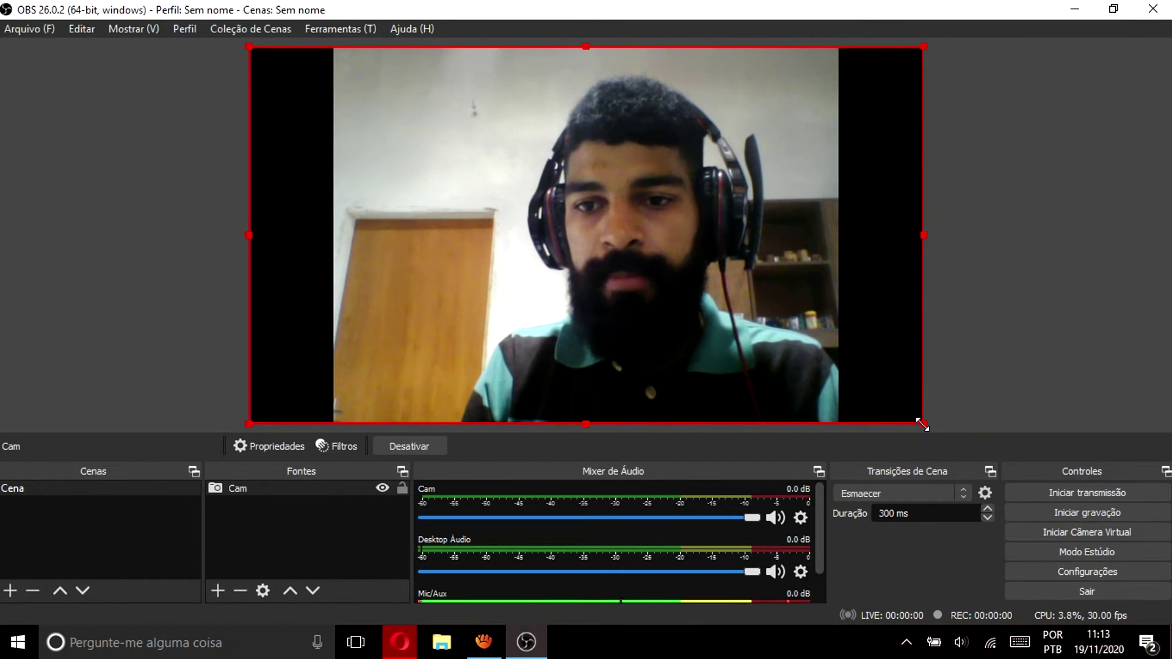
left_click_drag(923, 423, 1102, 546)
left_click_drag(771, 345, 605, 199)
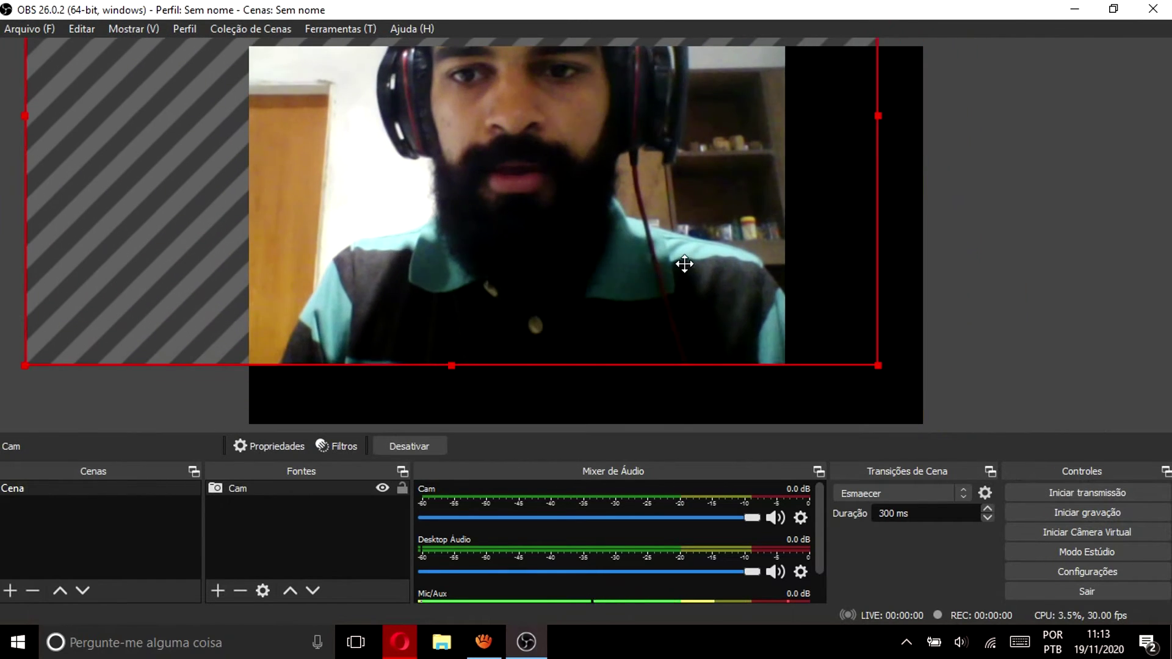
left_click_drag(879, 368, 981, 404)
left_click_drag(735, 241, 578, 269)
left_click_drag(885, 388, 989, 437)
left_click_drag(569, 238, 634, 373)
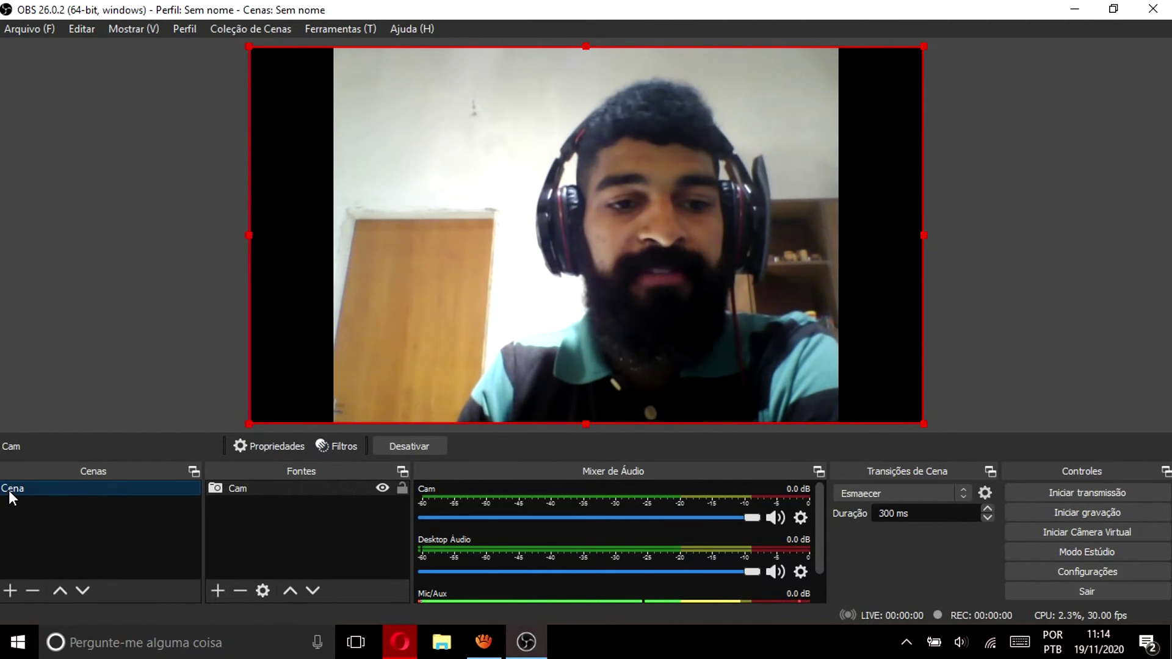
Add an image source named "Logo" that uses the file mater dei.png
left_click(234, 491)
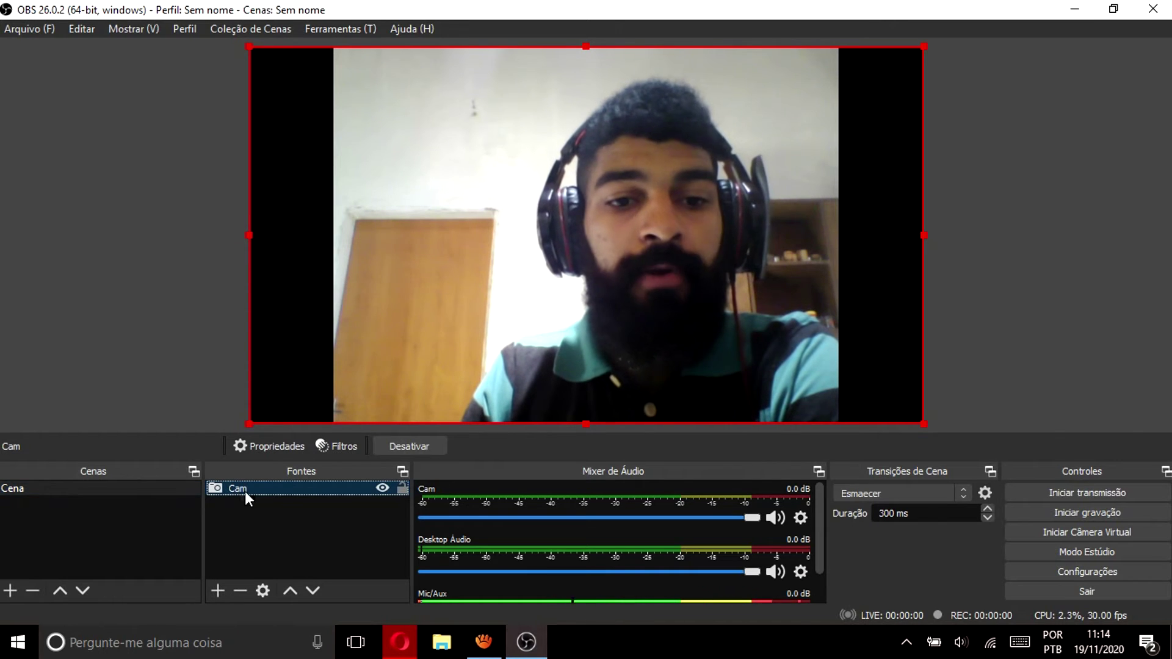
left_click(220, 588)
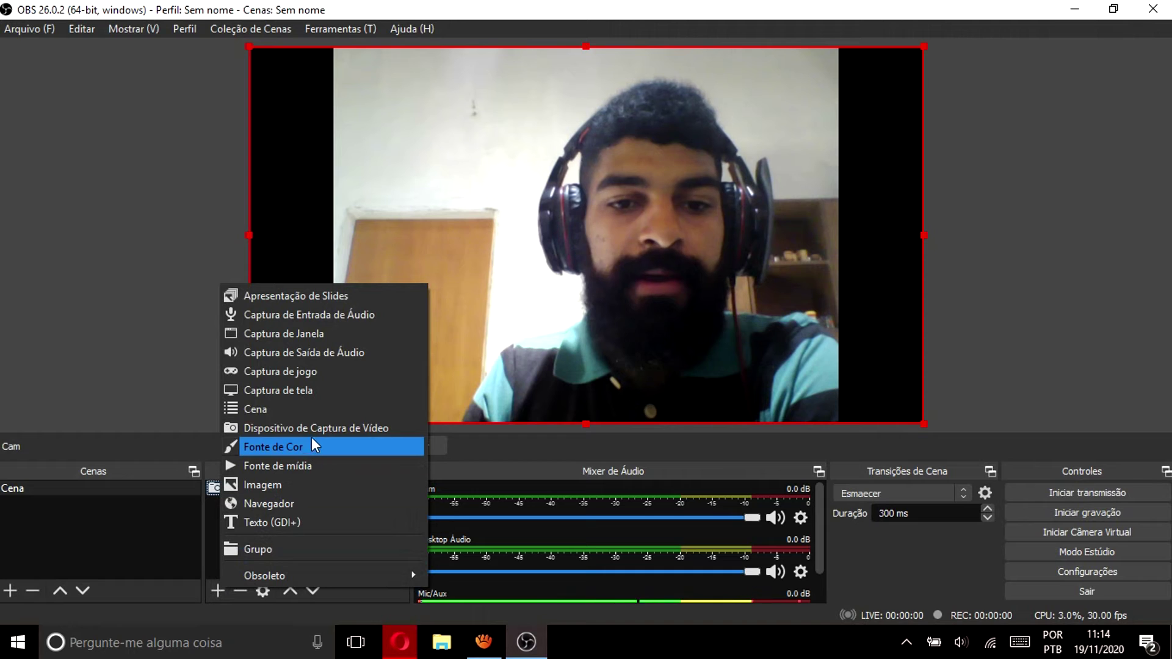
left_click(315, 482)
type("Logo")
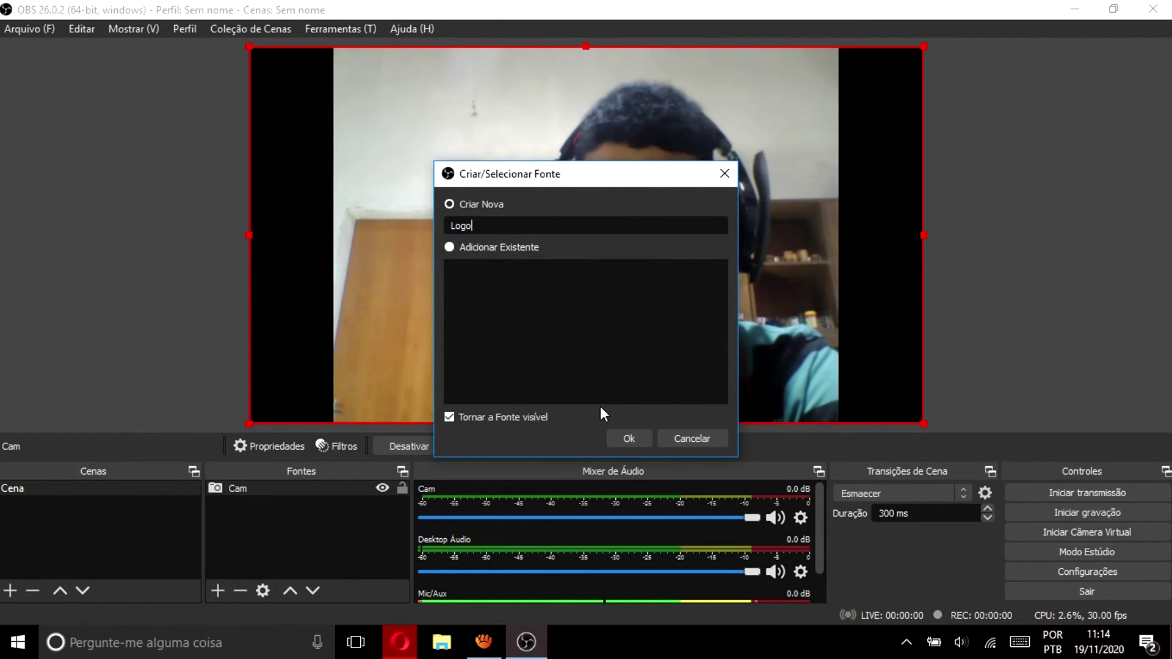
left_click(636, 437)
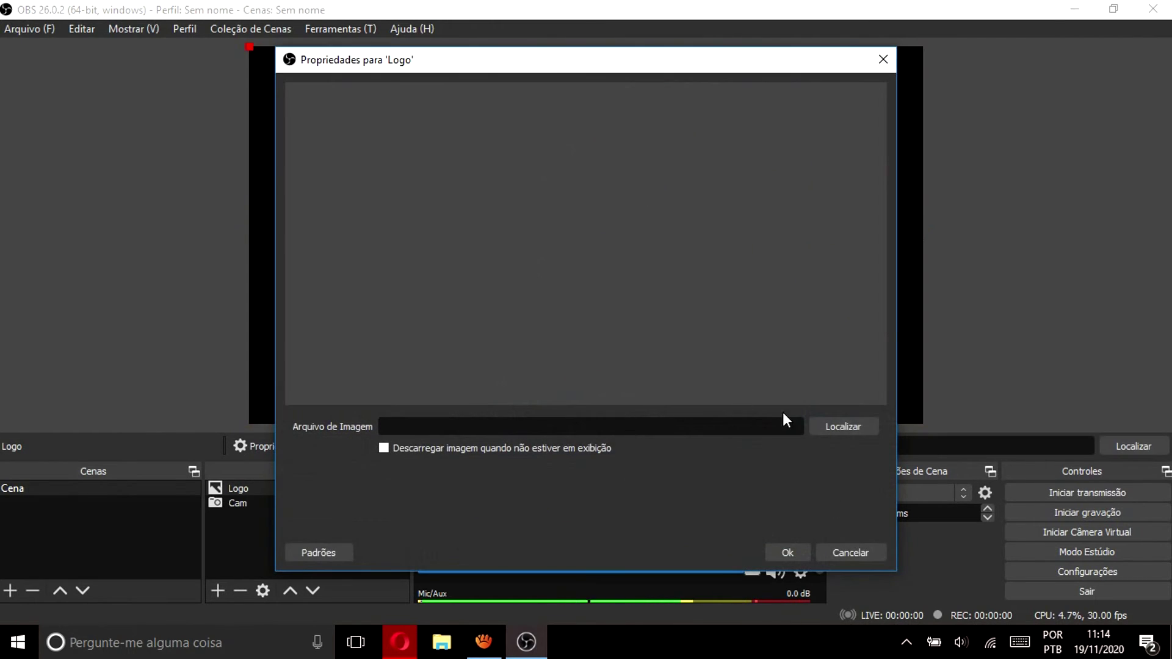
left_click(835, 429)
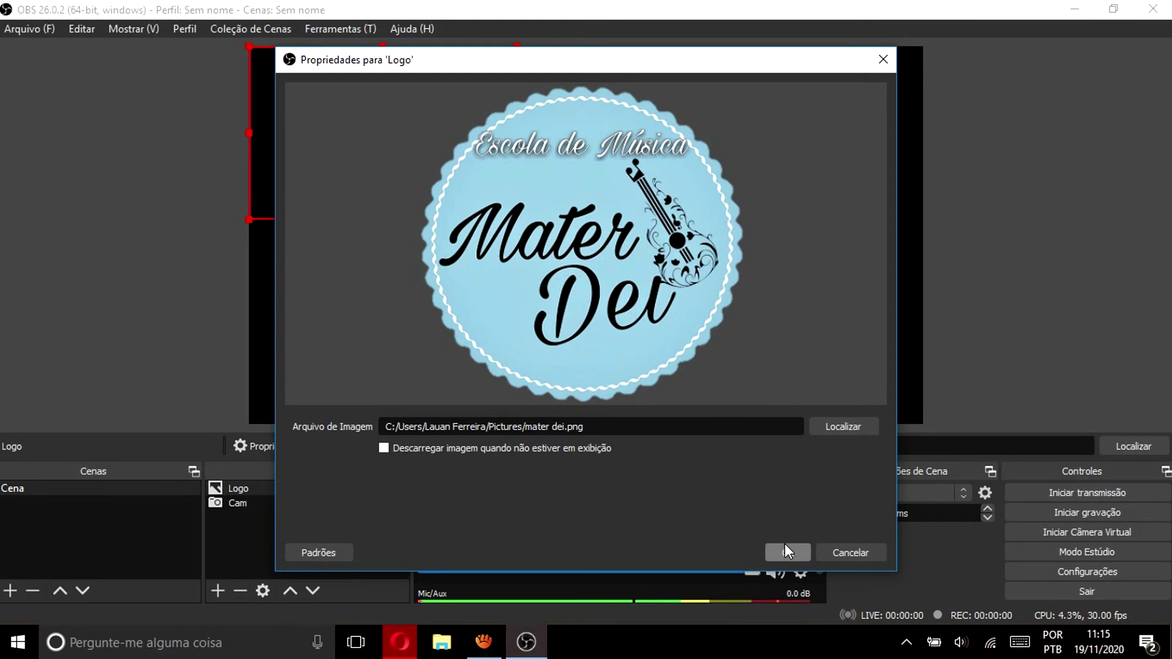
left_click(797, 554)
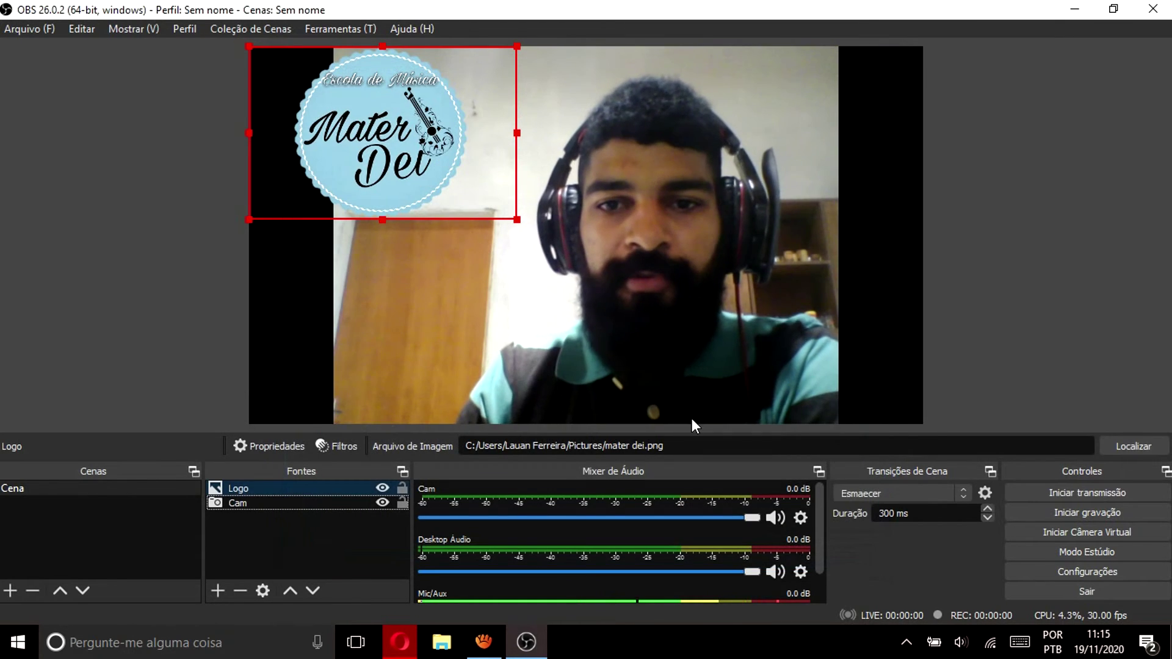
Move the logo to the lower-right corner of the canvas and shrink it to fit the black side bar
left_click_drag(385, 150, 789, 340)
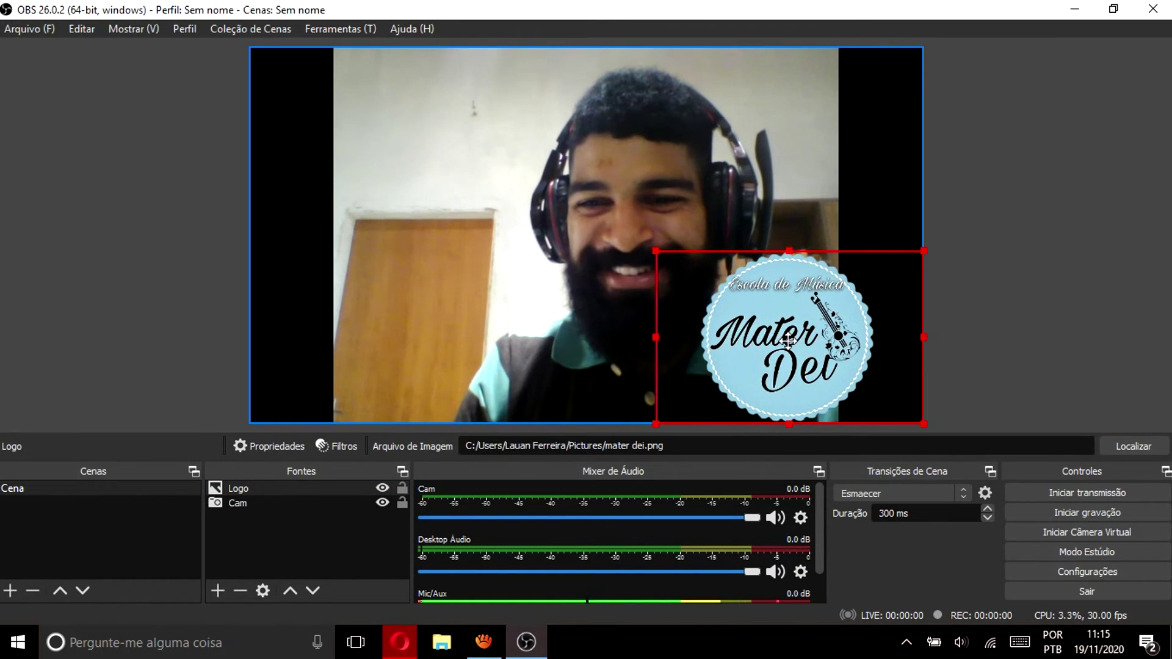
left_click_drag(662, 259, 848, 376)
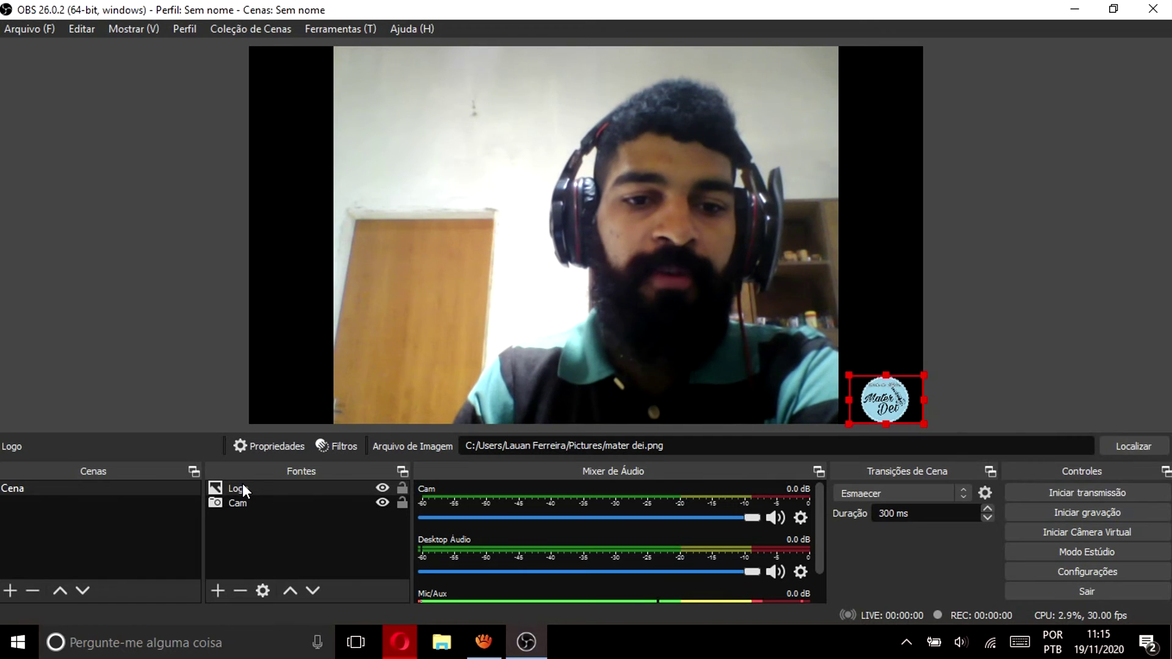
Place the Logo source below Cam in the source order and shift the logo left until it sits behind the webcam image
left_click_drag(243, 487, 244, 507)
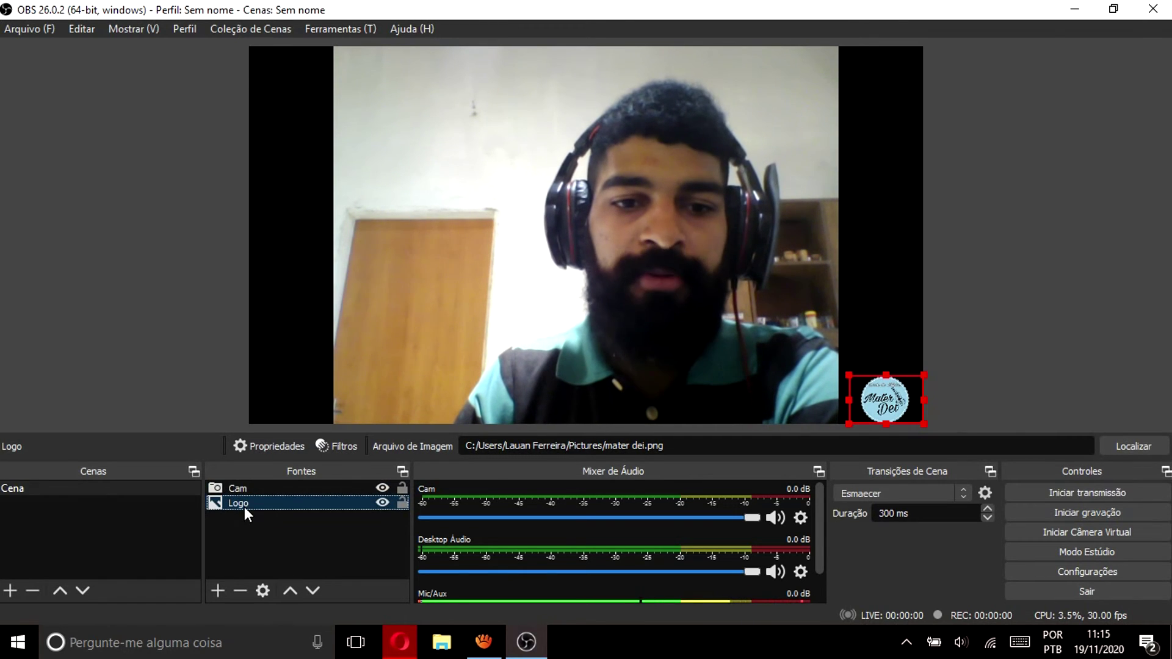
left_click_drag(873, 395, 807, 398)
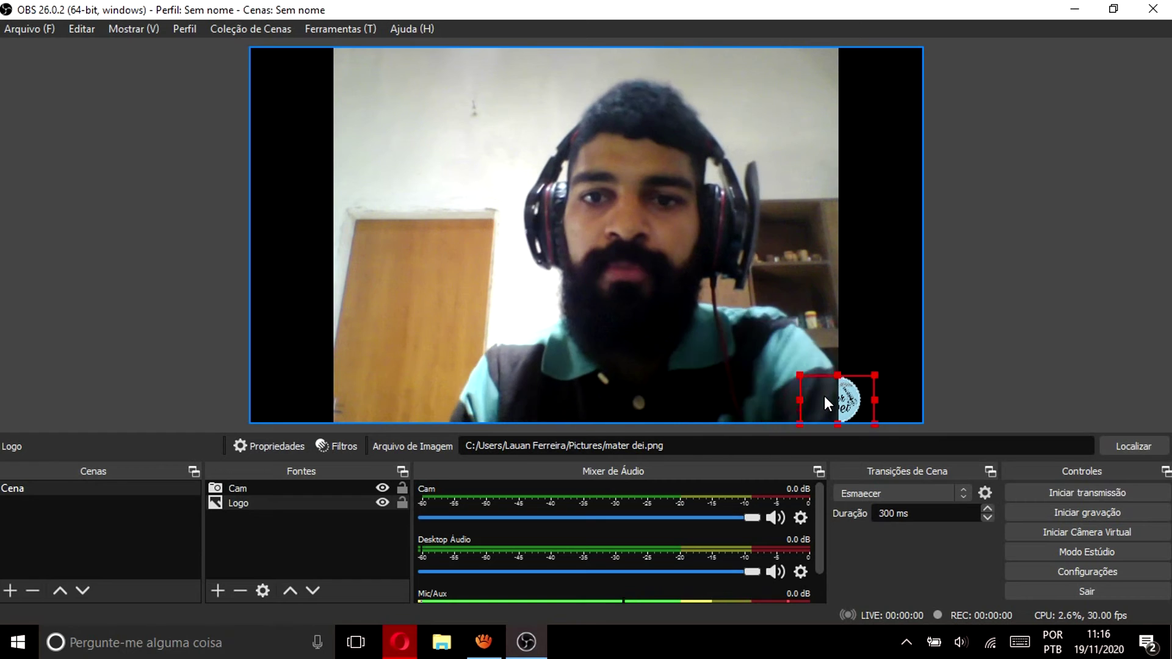
key("Left")
key("Left")
key("Left")
key("Left")
key("Left")
key("Left")
key("Left")
key("Left")
key("Left")
key("Left")
left_click_drag(839, 401, 823, 403)
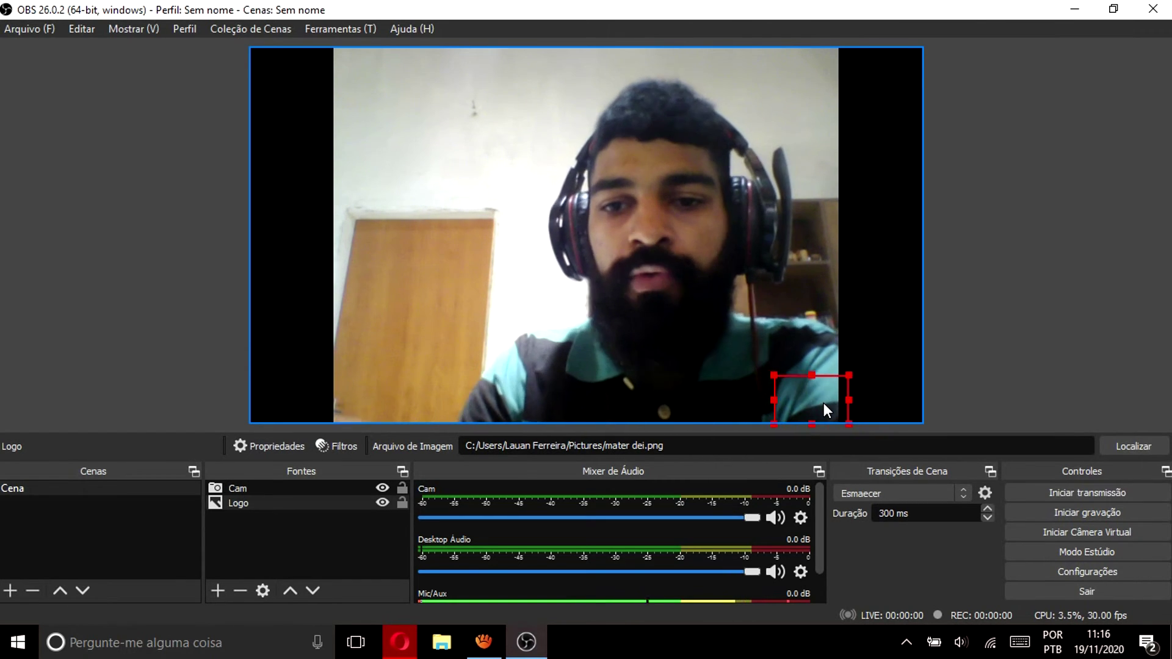
Put the Logo source back above Cam and return the logo to the lower-right corner of the canvas
left_click_drag(227, 505, 225, 484)
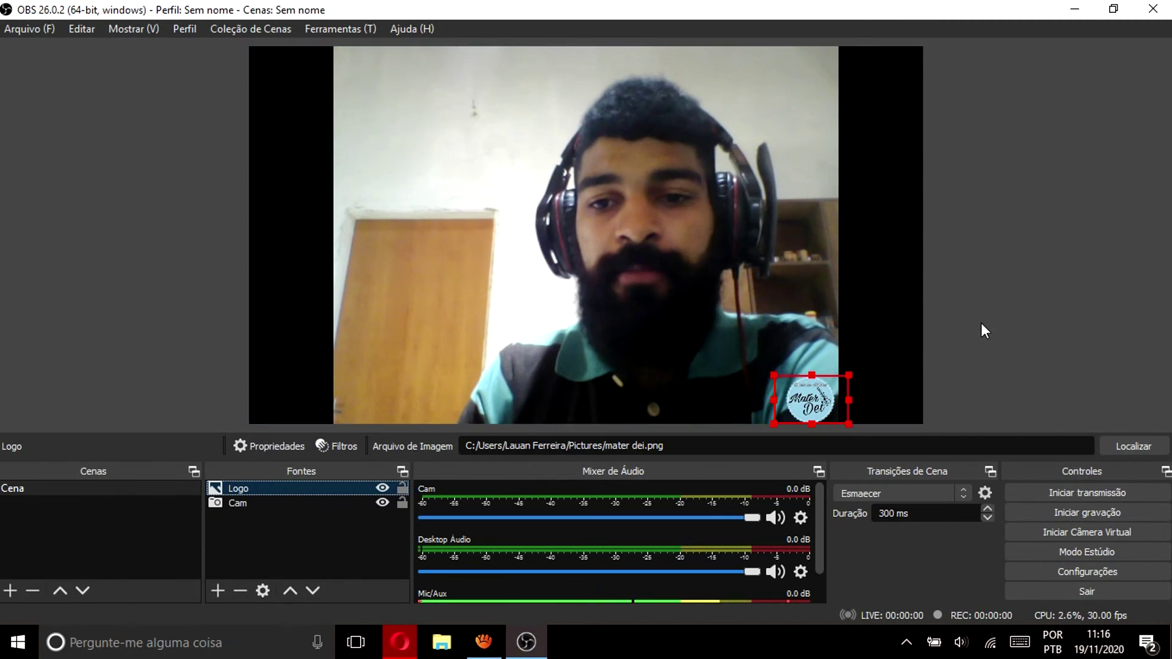
left_click_drag(830, 401, 901, 398)
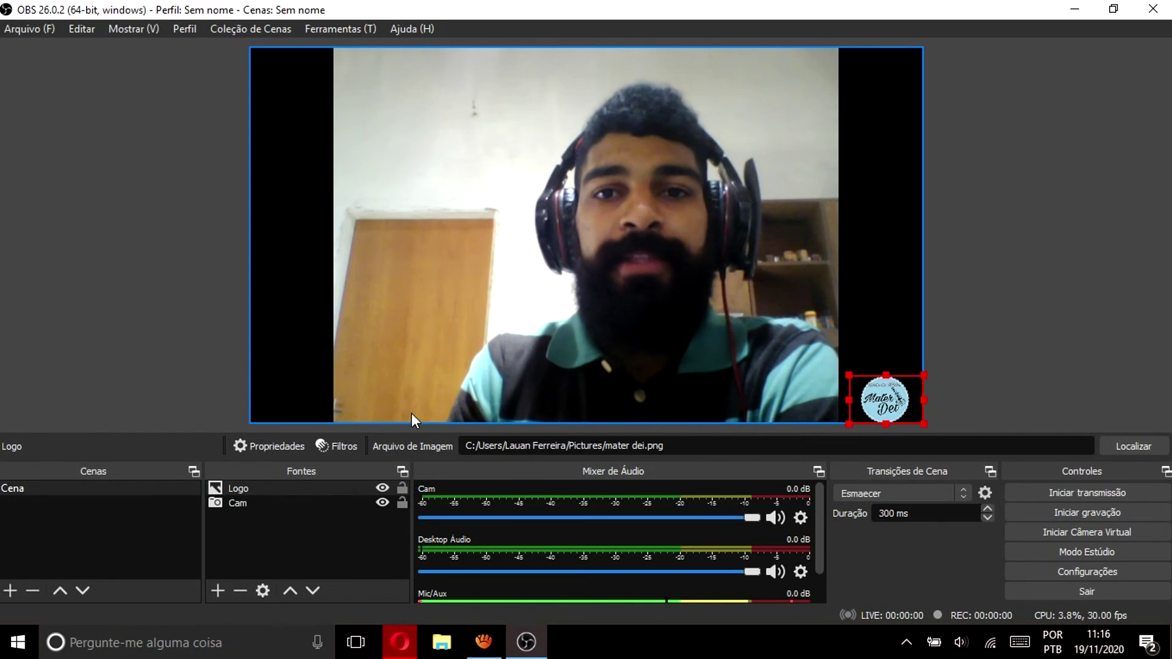
Add a second scene named "Cena 2"
left_click(19, 504)
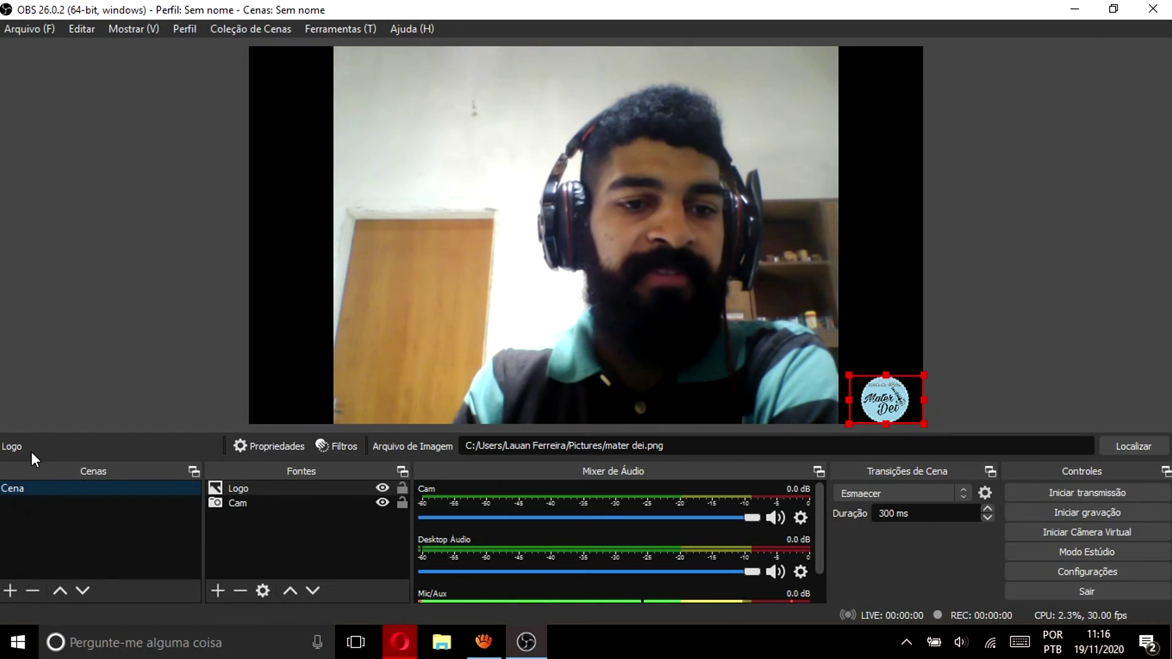
left_click(10, 591)
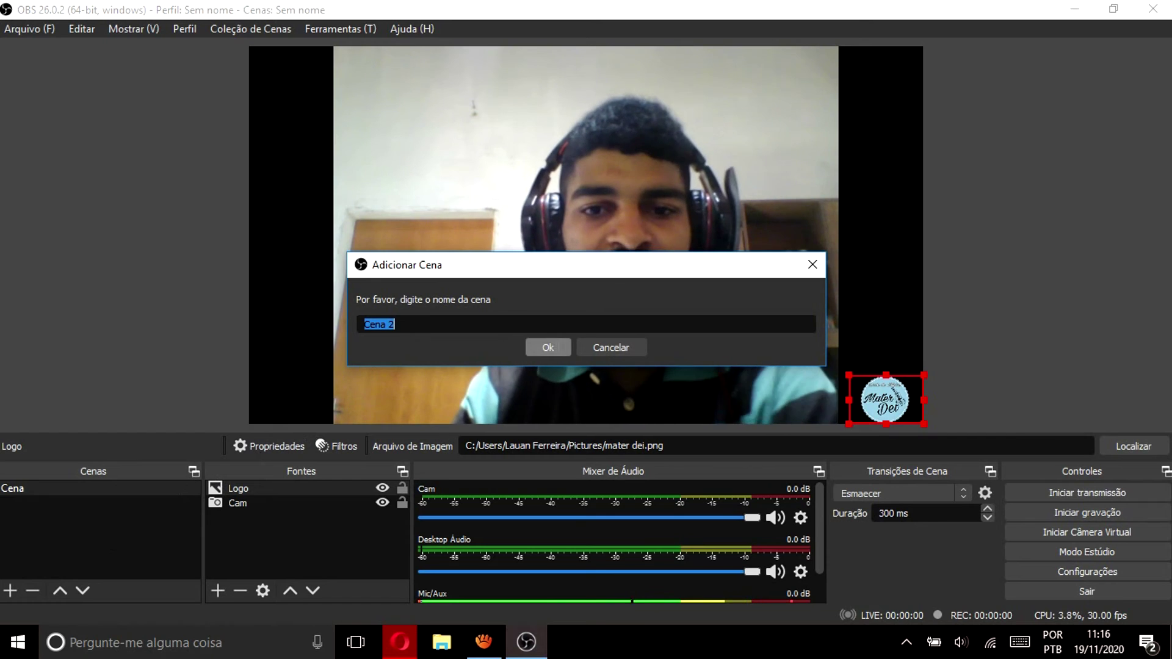
left_click(555, 347)
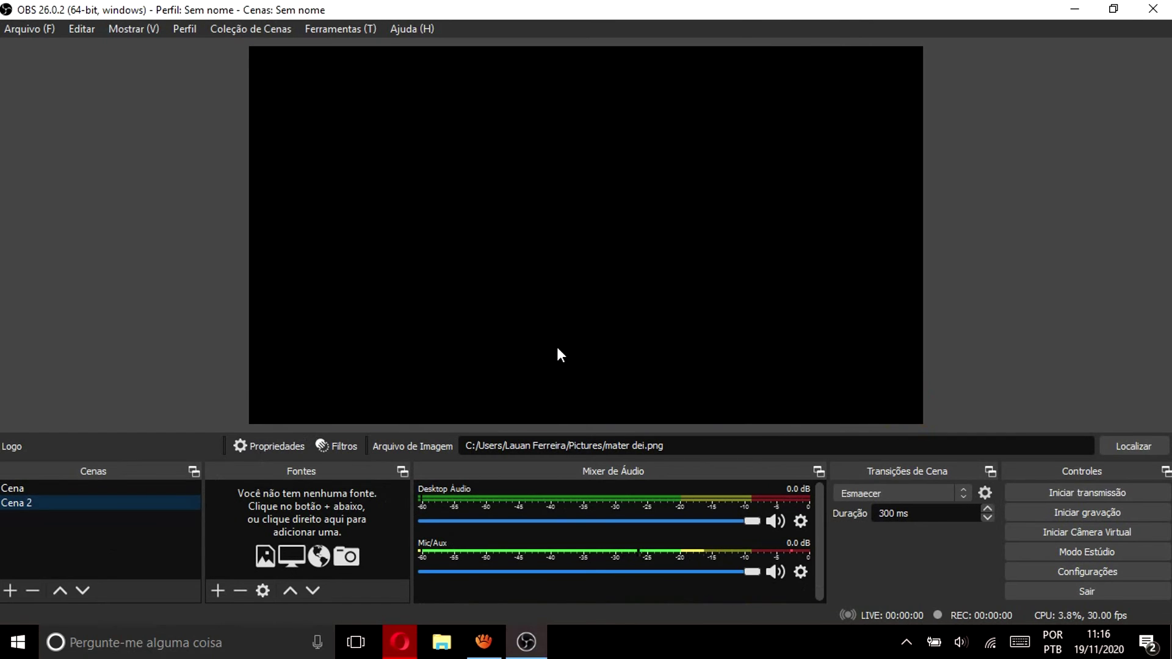
Add a new video capture device source named "cam2" to the scene "Cena 2"
left_click(17, 491)
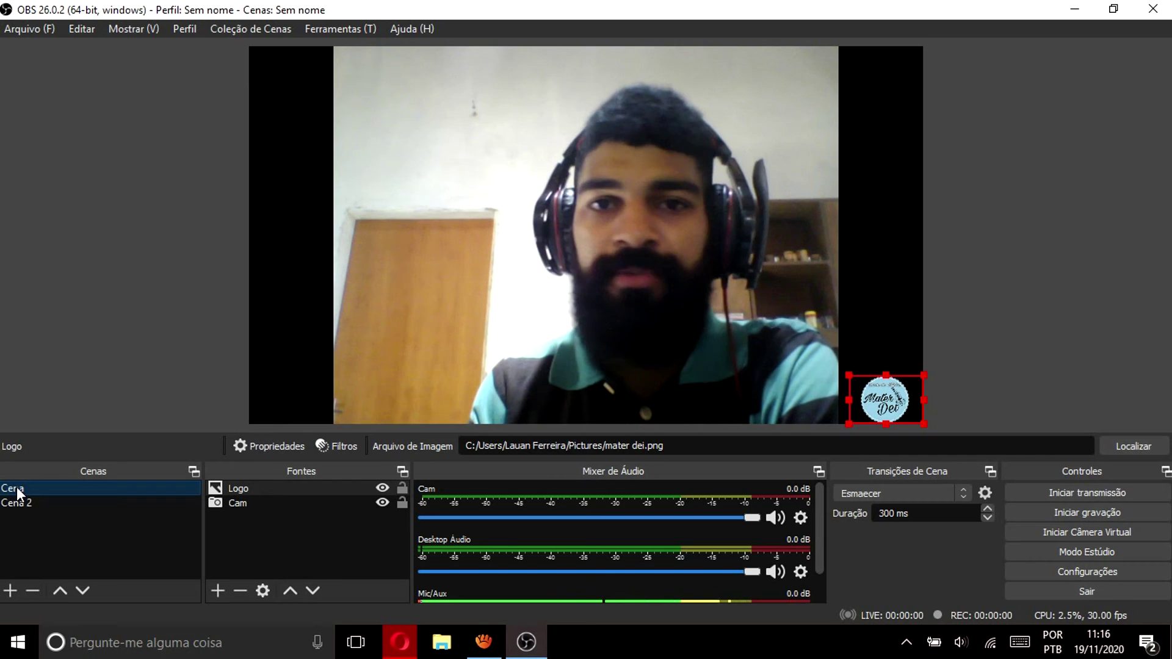
left_click(30, 505)
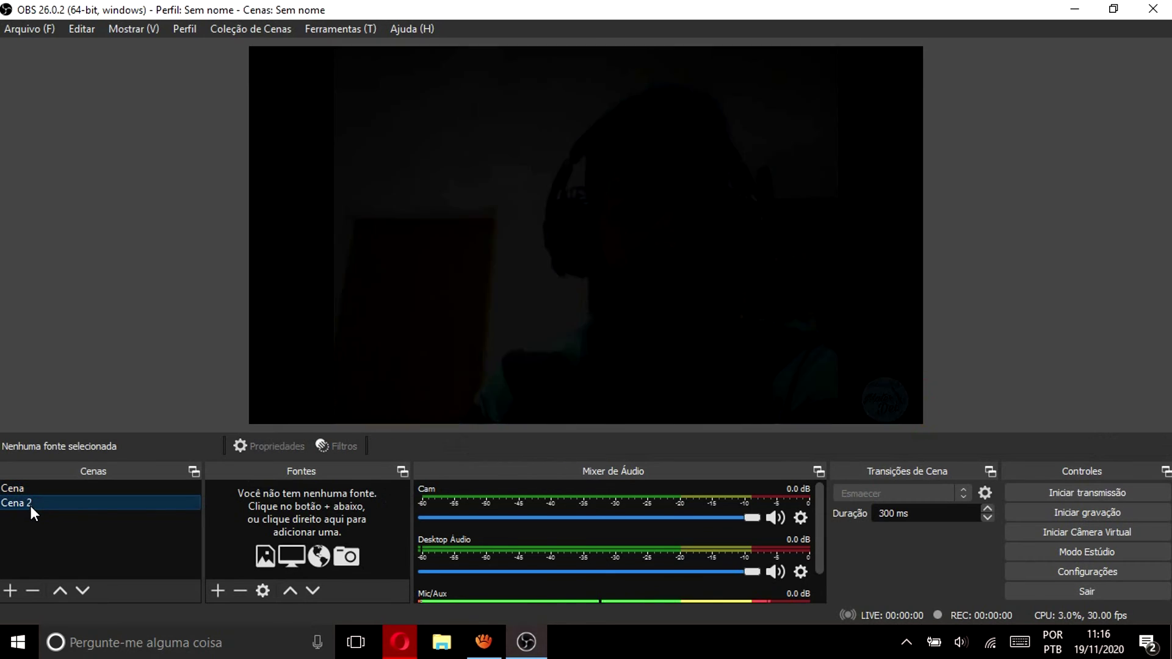
left_click(218, 590)
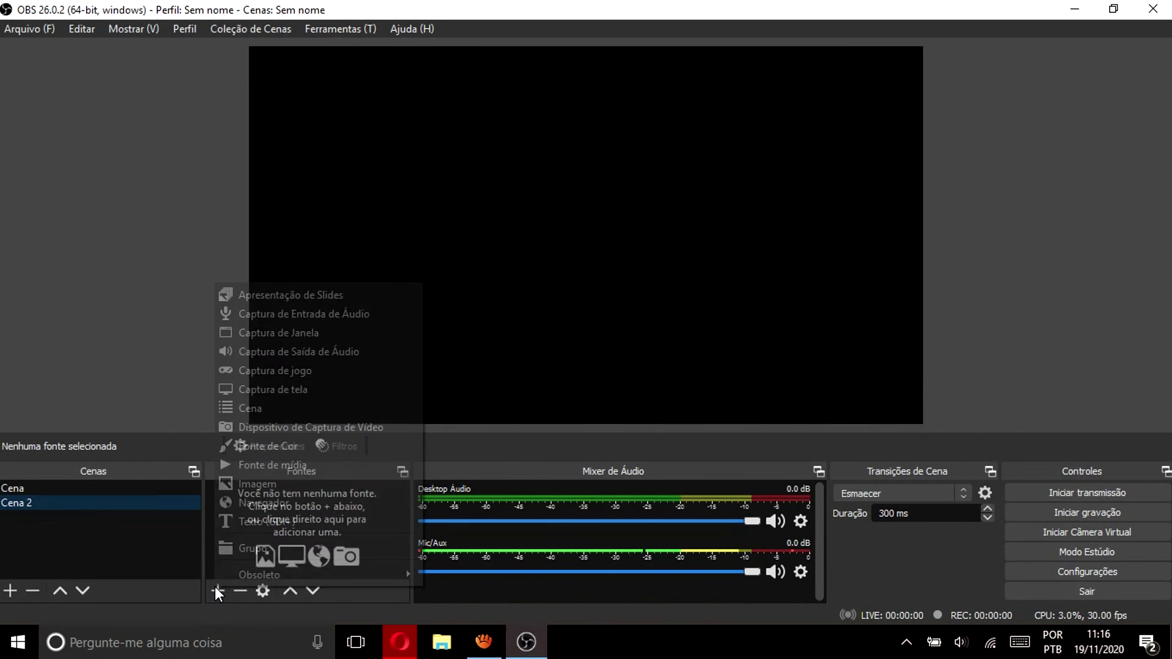
left_click(379, 430)
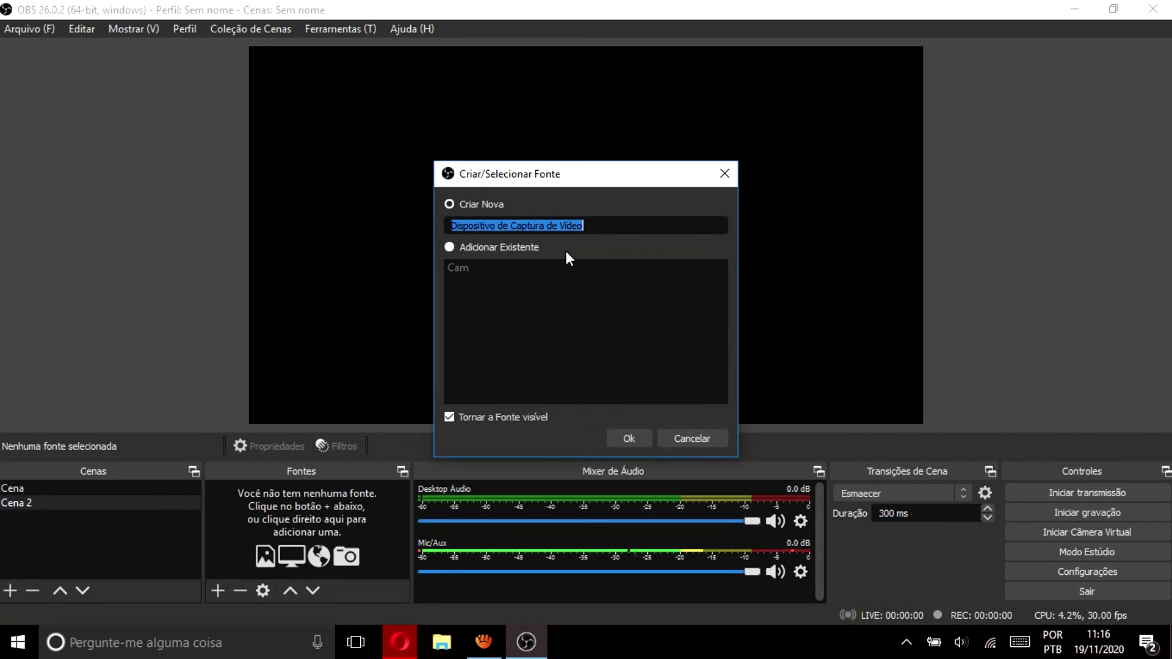
type("cam")
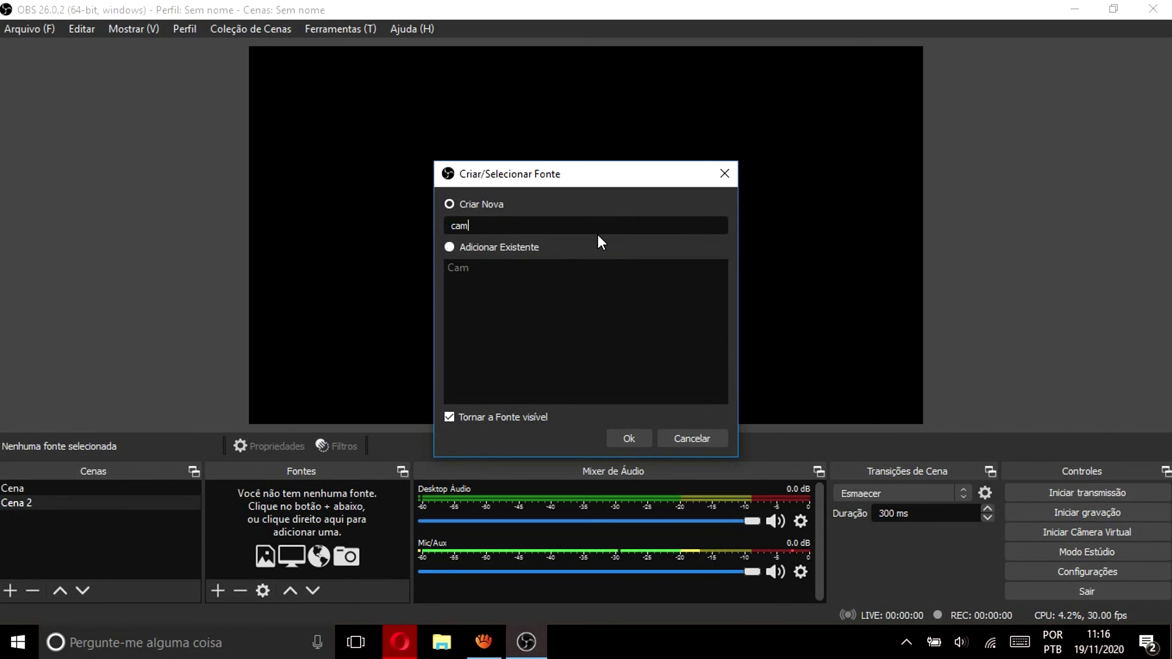
type("2")
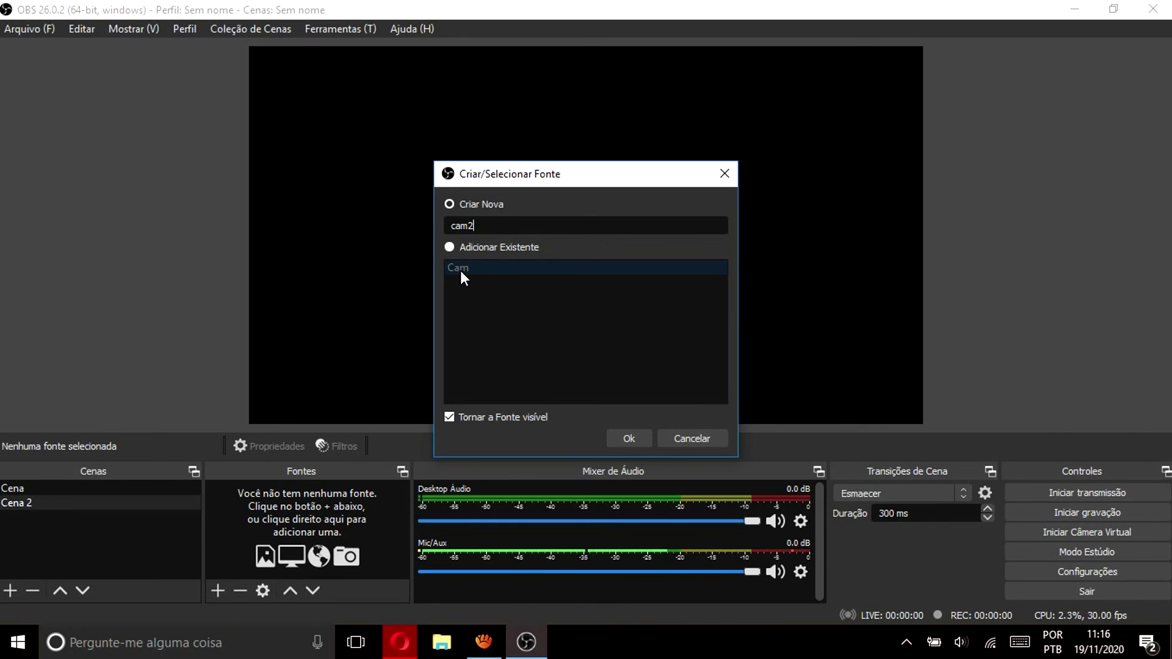
left_click(448, 248)
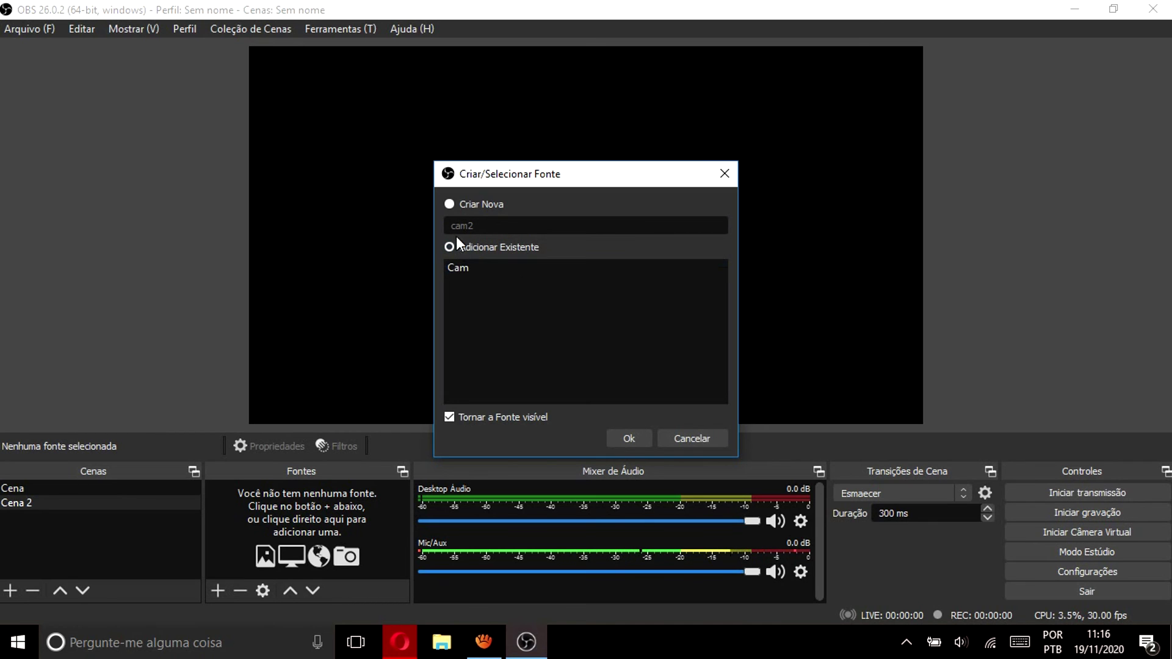
left_click(451, 204)
left_click(627, 436)
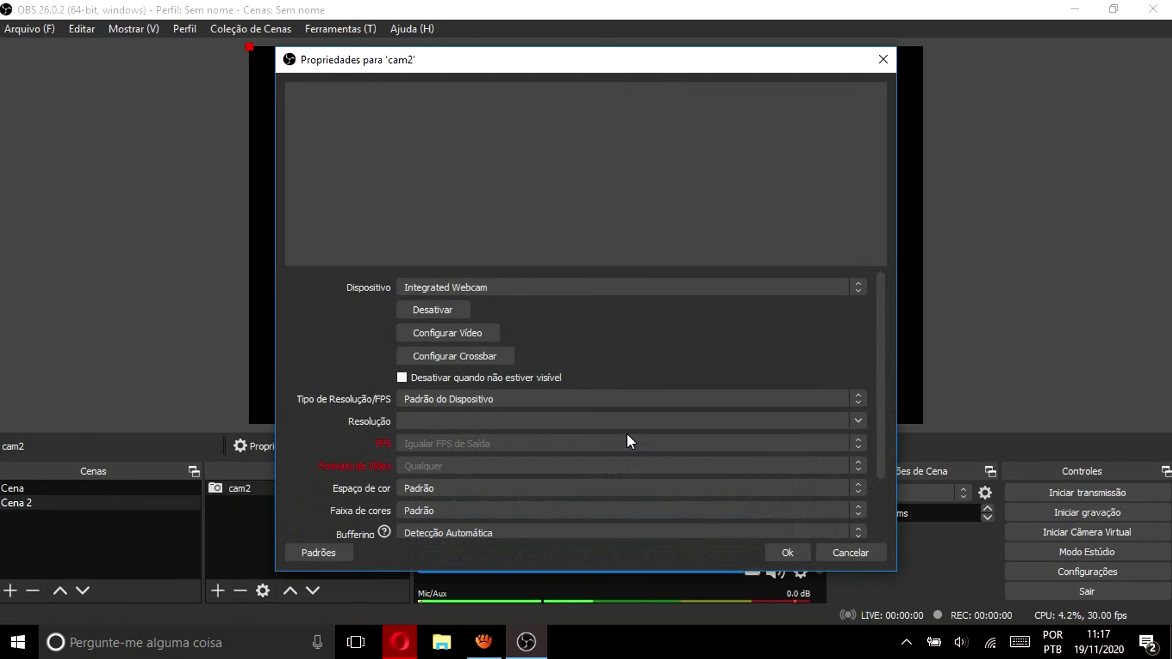
Set the cam2 source's device to OBS Virtual Camera and accept its properties
left_click(575, 288)
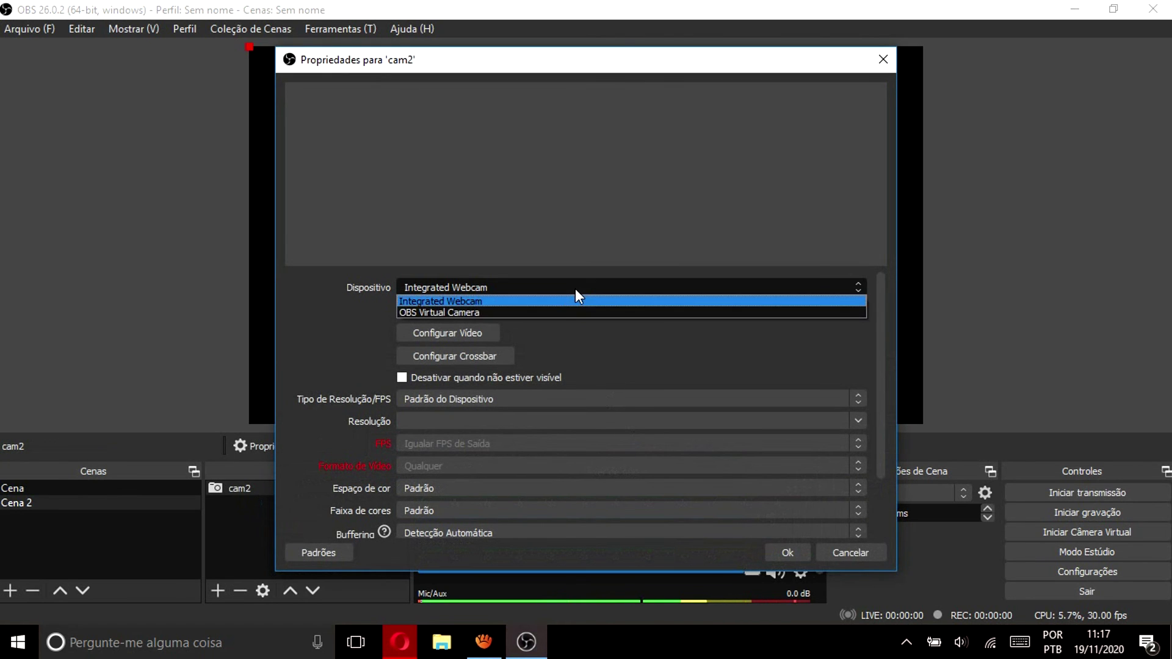
left_click(542, 311)
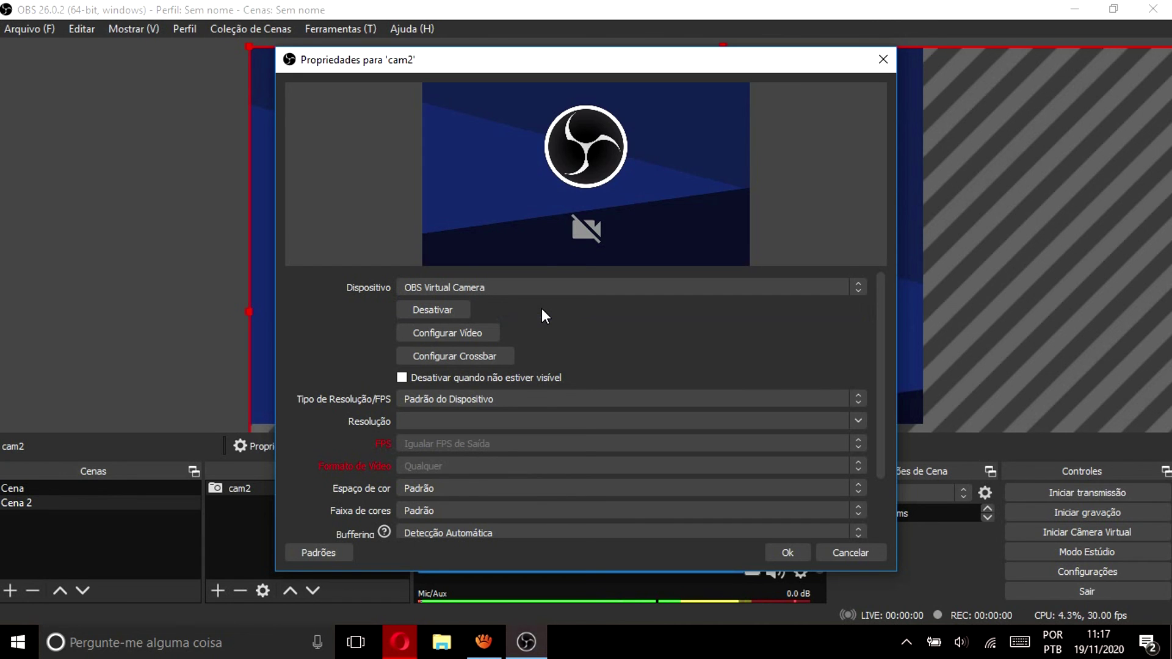
left_click(789, 552)
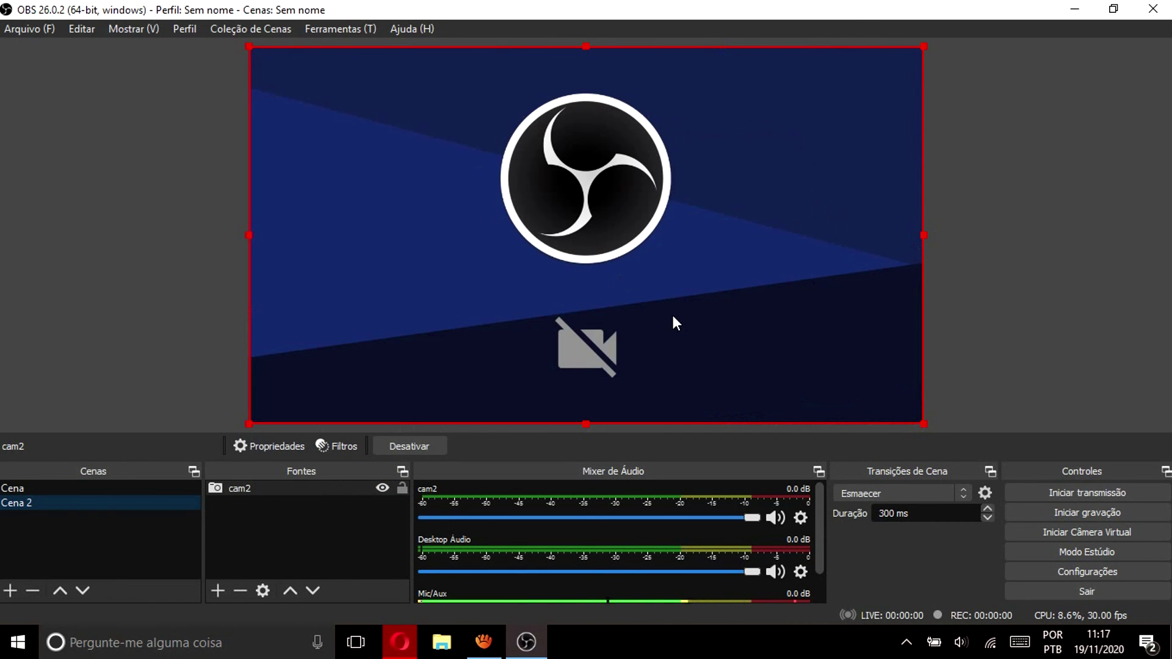
Switch repeatedly between the scenes "Cena" and "Cena 2" to preview the change between them, ending on "Cena"
left_click(53, 489)
left_click(44, 501)
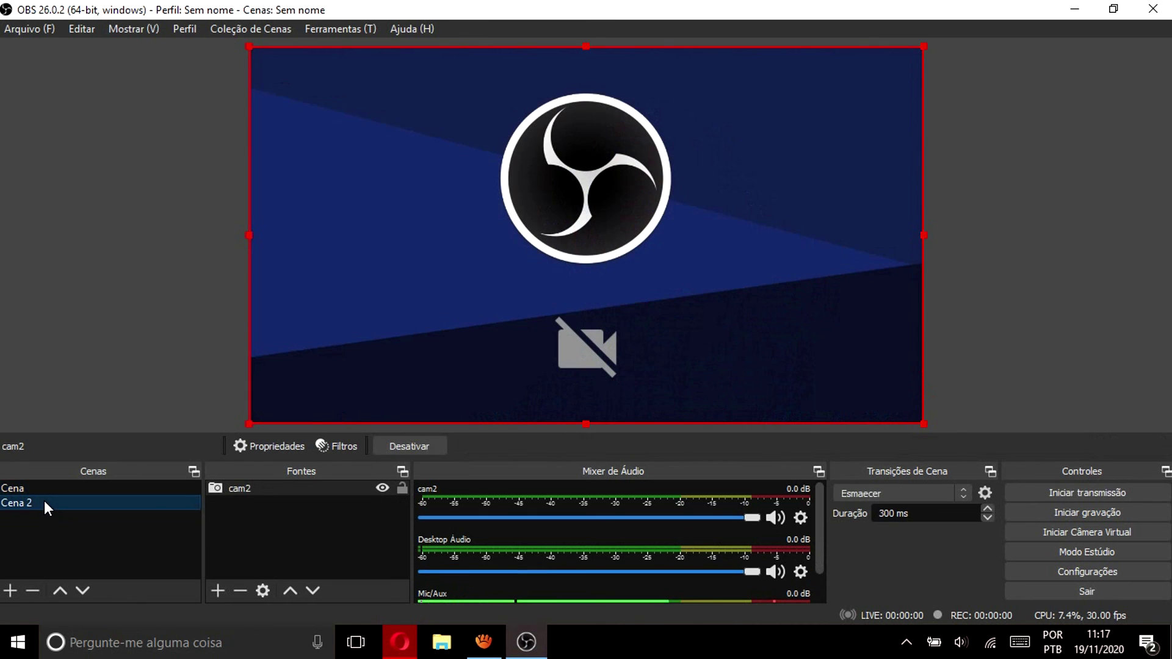
left_click(24, 487)
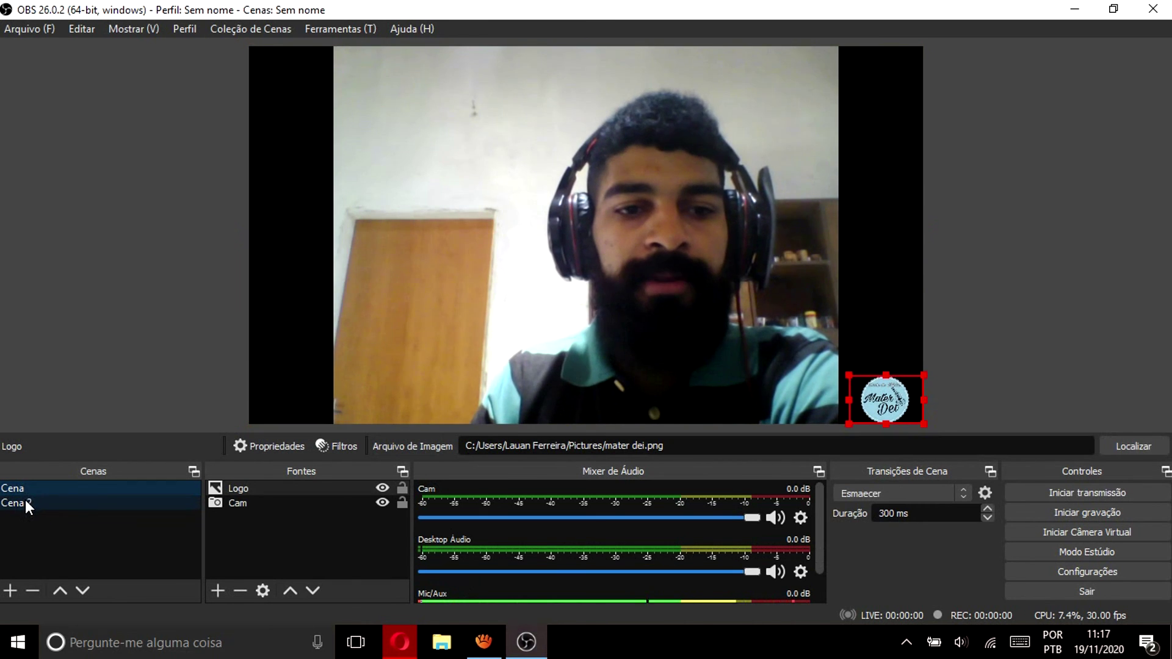
left_click(25, 499)
left_click(23, 485)
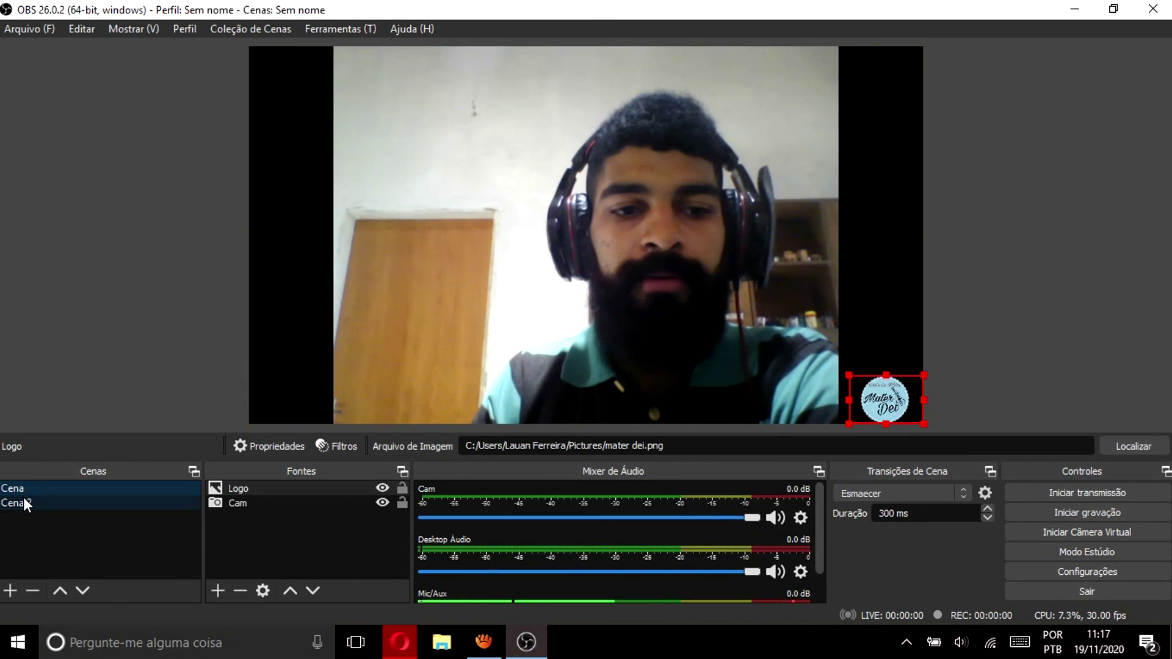
left_click(23, 497)
left_click(24, 485)
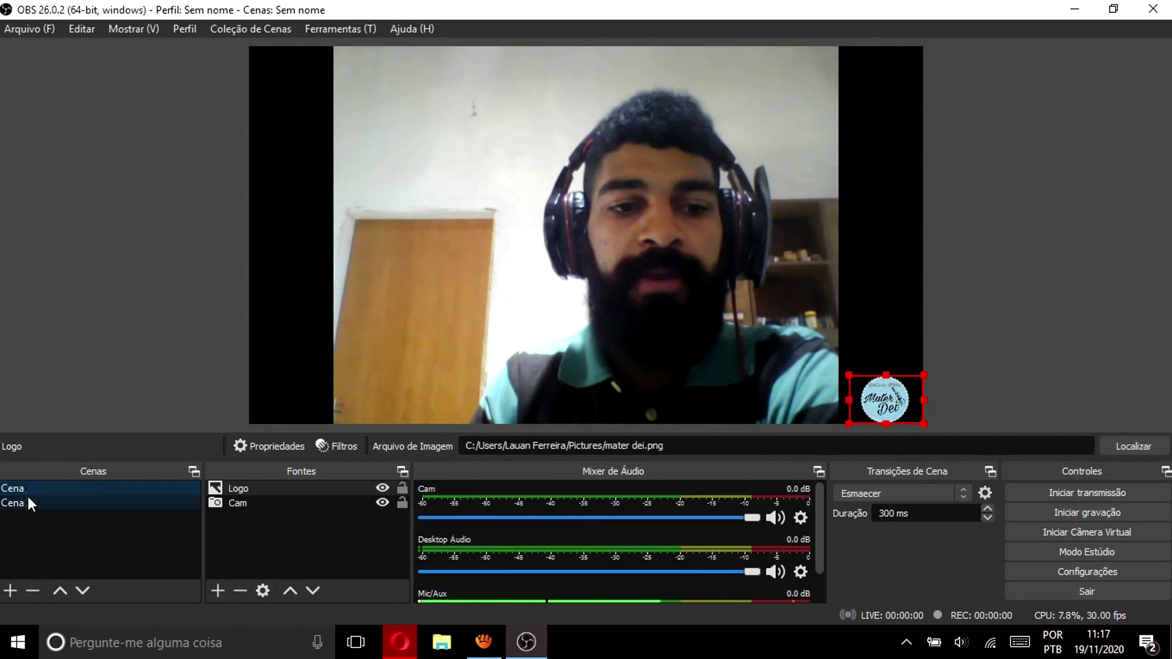
left_click(28, 502)
left_click(27, 491)
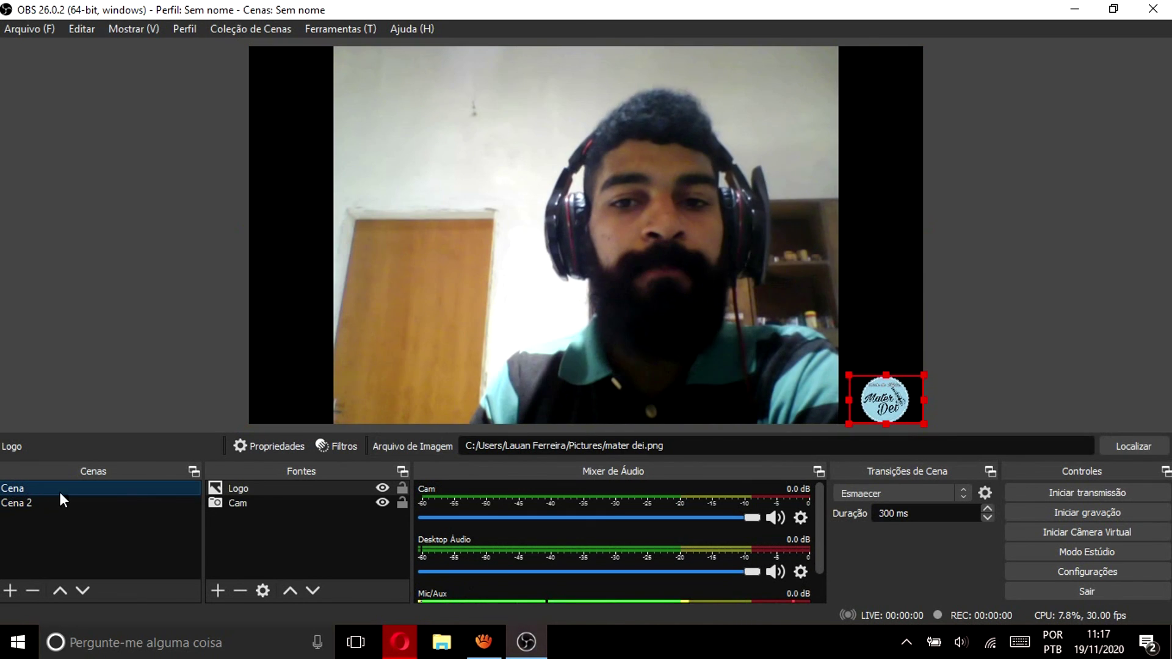